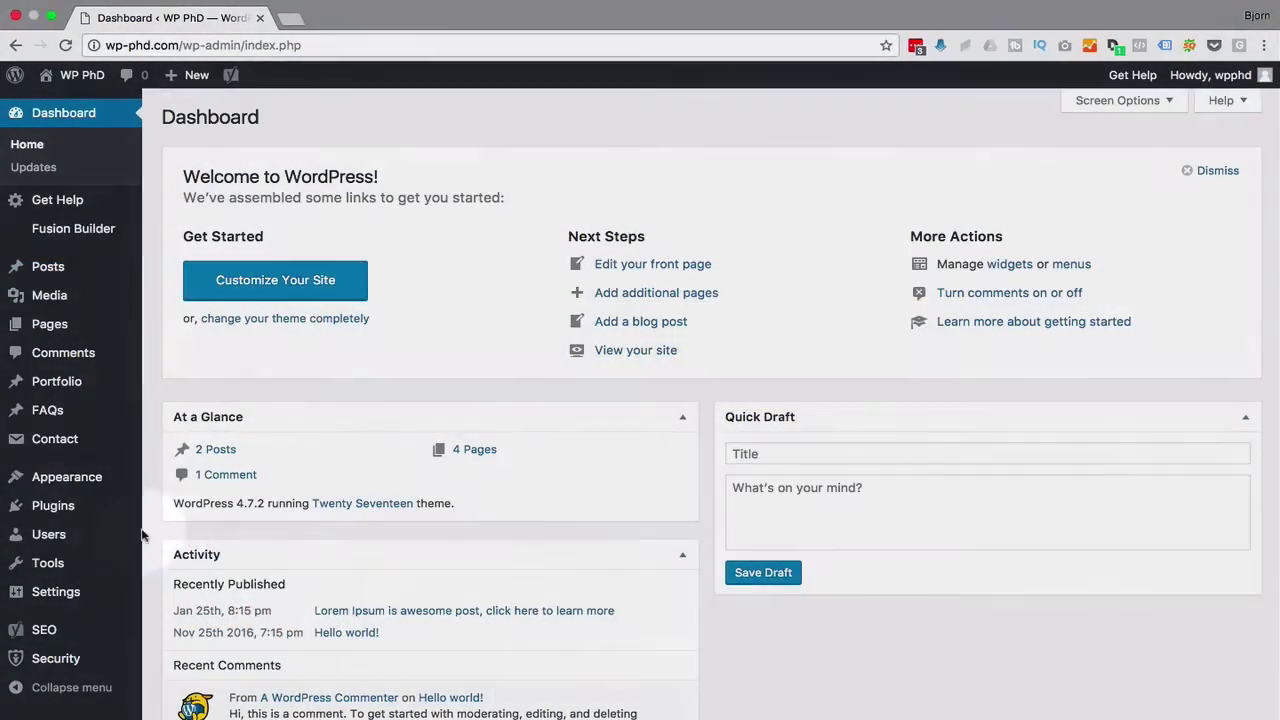
Step: Find the Google Analyticator plugin by searching new plugins for "google analyticator", and install and activate it
{"action": "mouse_move", "coordinate": [45, 513]}
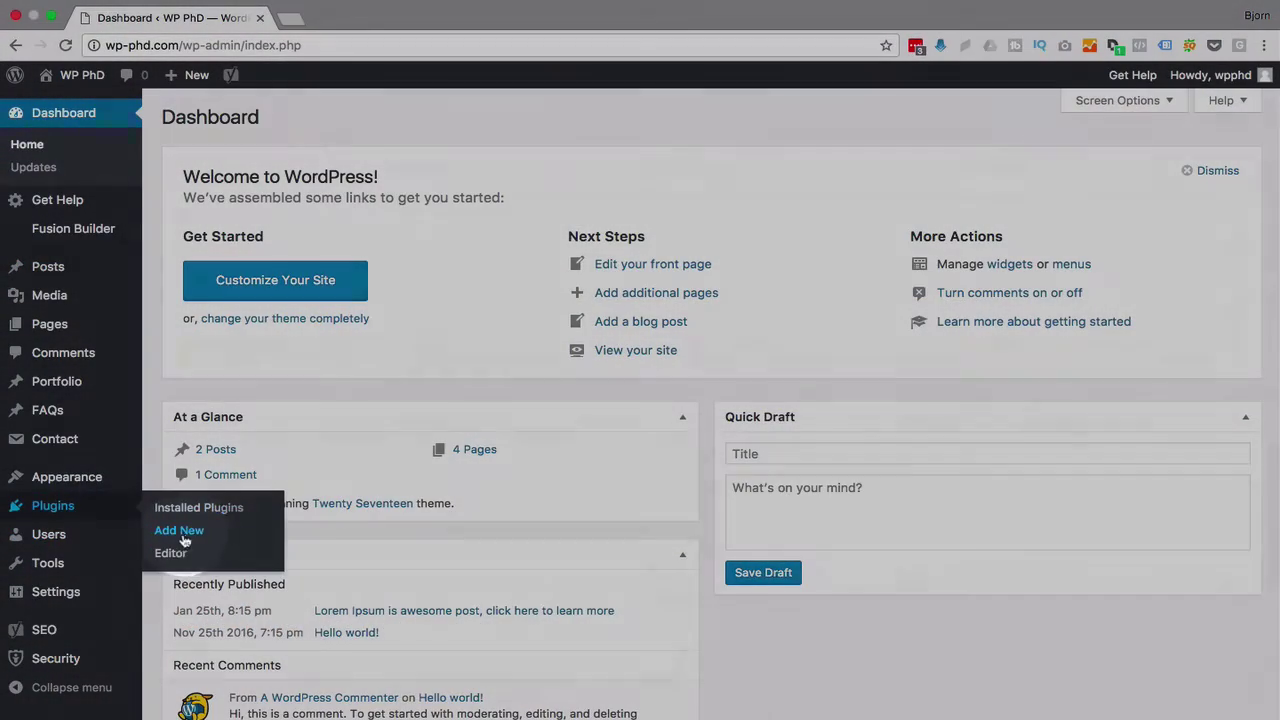
{"action": "left_click", "coordinate": [180, 531]}
{"action": "left_click", "coordinate": [1078, 165]}
{"action": "type", "text": "google analyticator"}
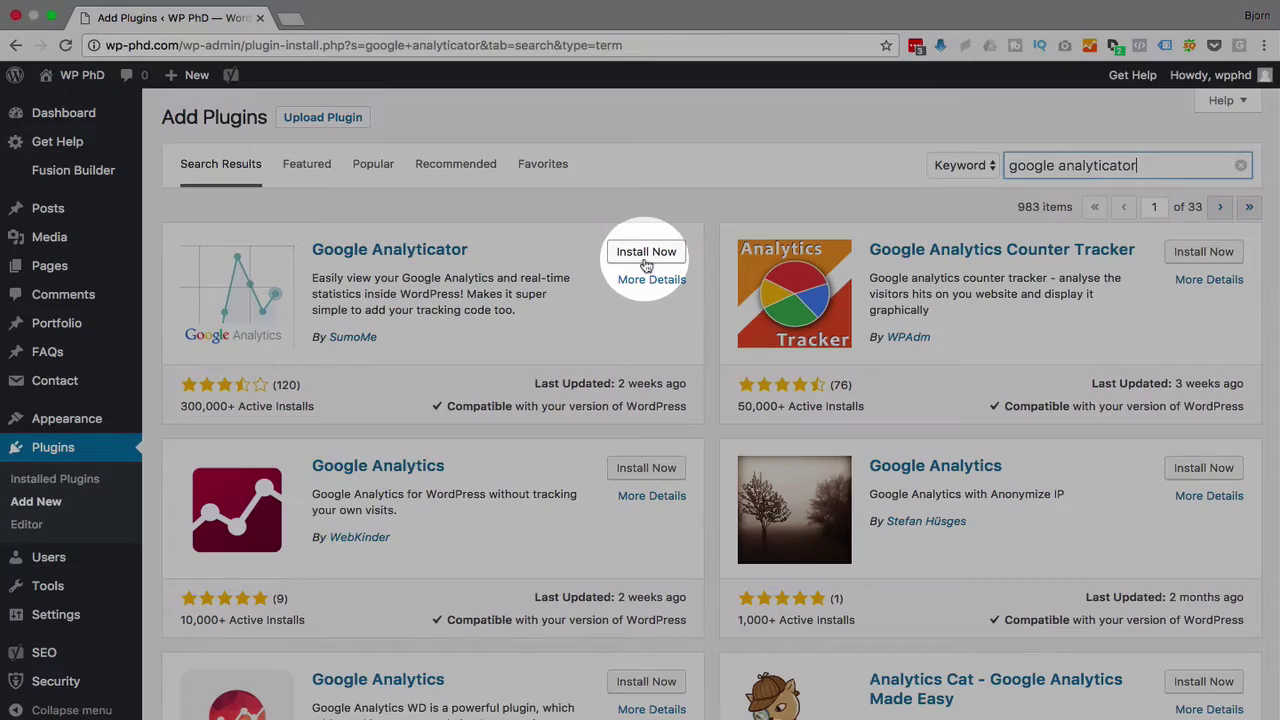
{"action": "left_click", "coordinate": [646, 255]}
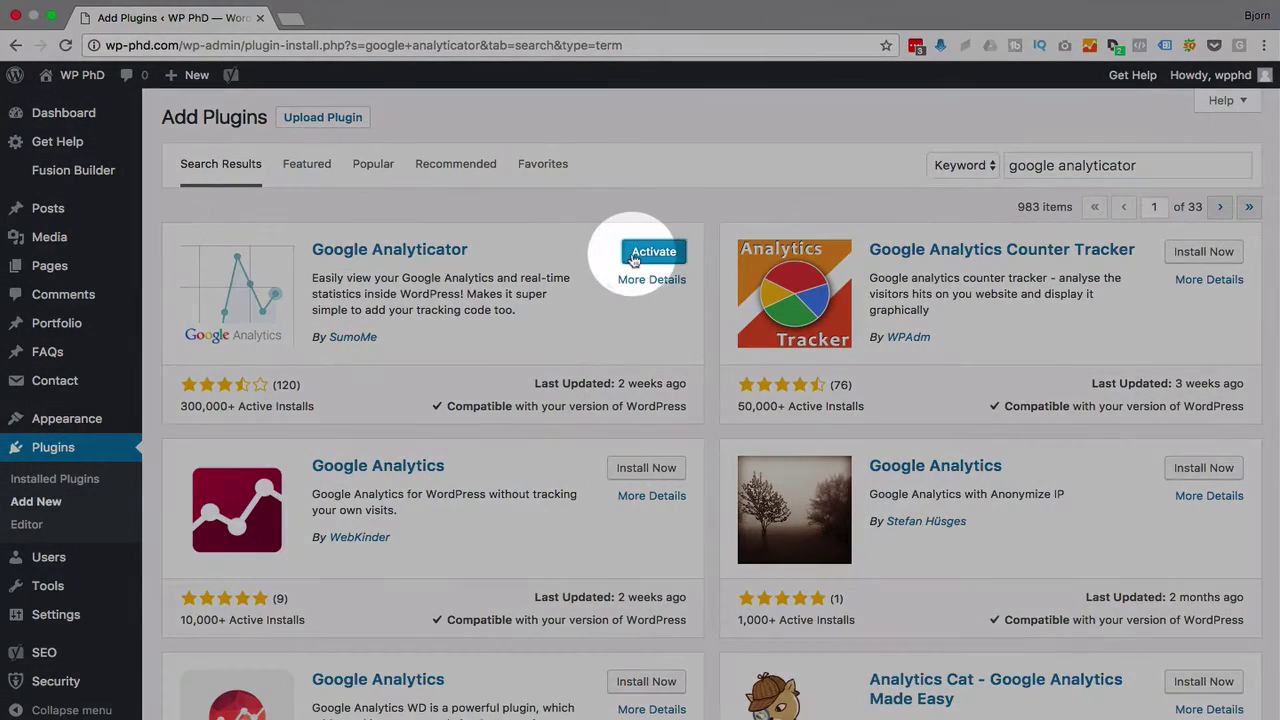
{"action": "left_click", "coordinate": [630, 256]}
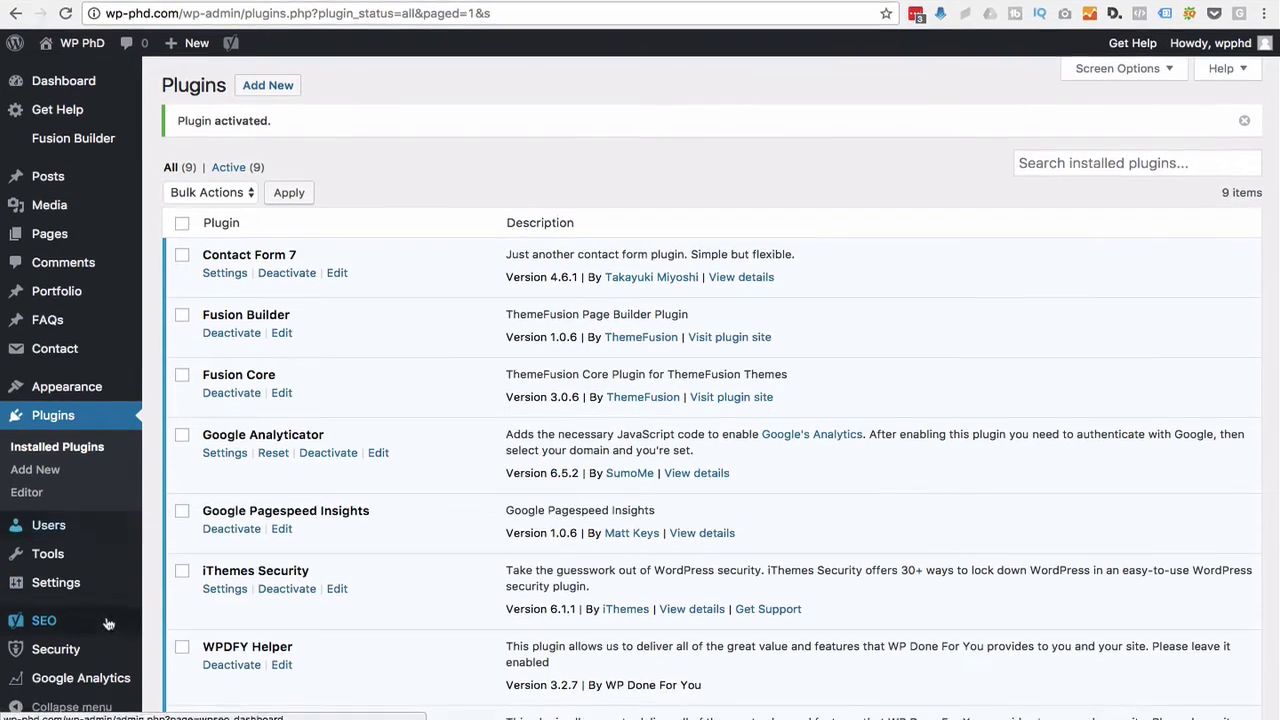
Step: Open the Google Analytics plugin settings and set Google Analytics logging to Enabled
{"action": "scroll", "coordinate": [106, 648], "scroll_direction": "down", "scroll_amount": 1}
{"action": "mouse_move", "coordinate": [52, 712]}
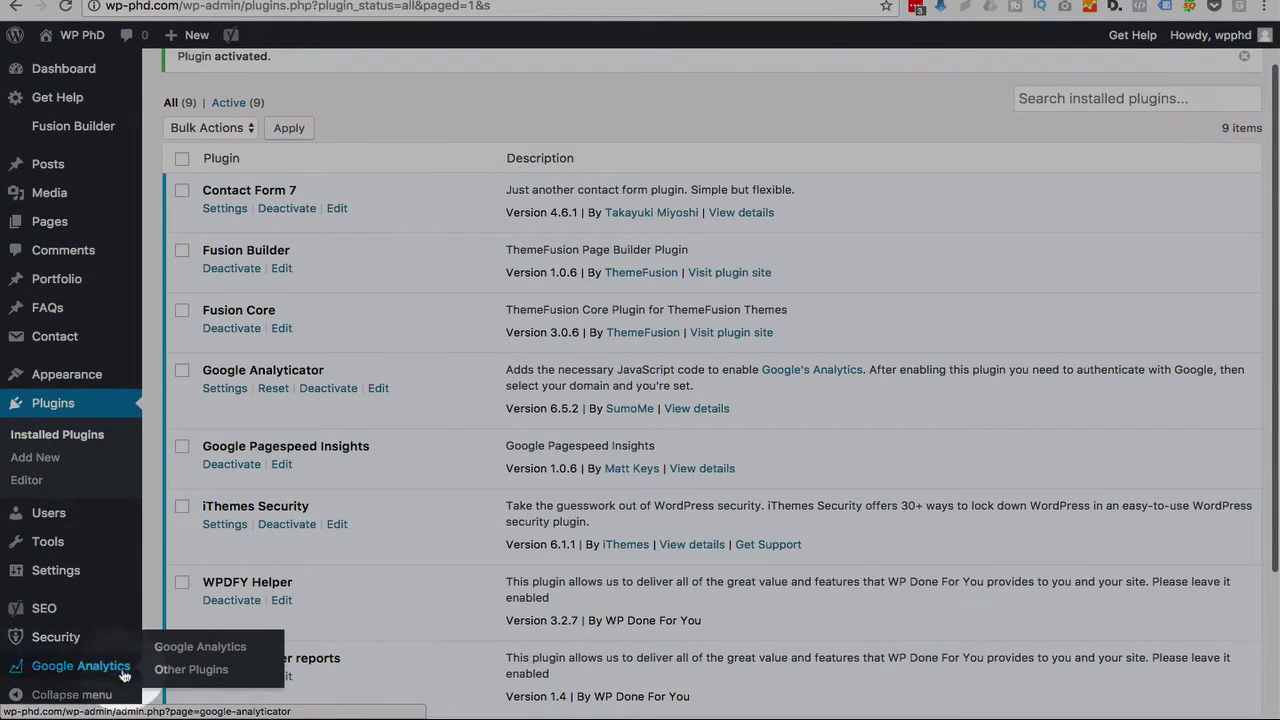
{"action": "left_click", "coordinate": [200, 650]}
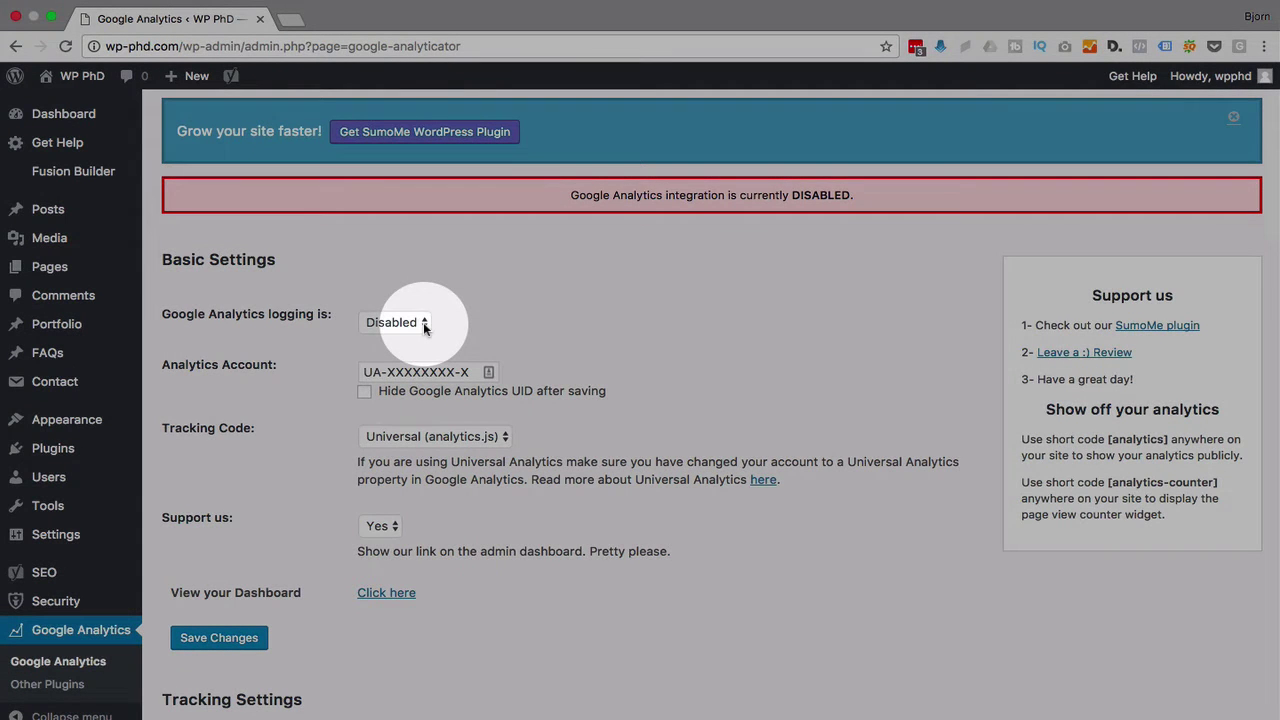
{"action": "left_click", "coordinate": [422, 325]}
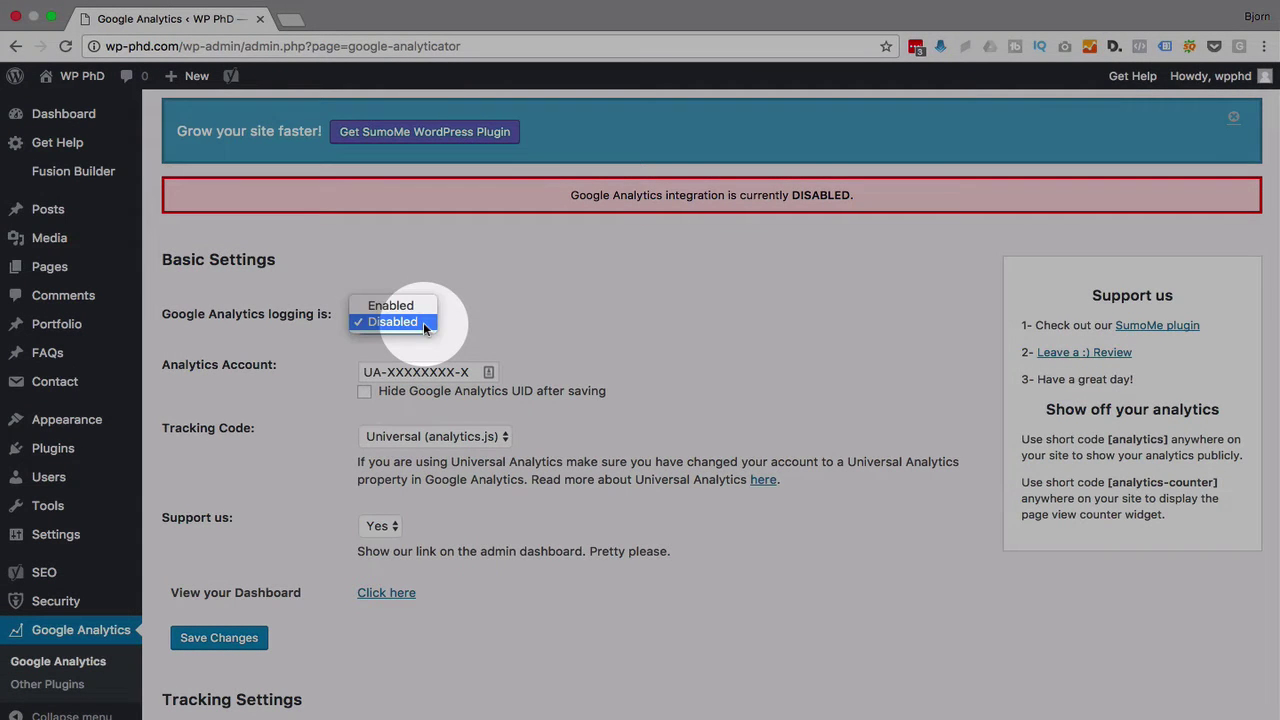
{"action": "left_click", "coordinate": [470, 300]}
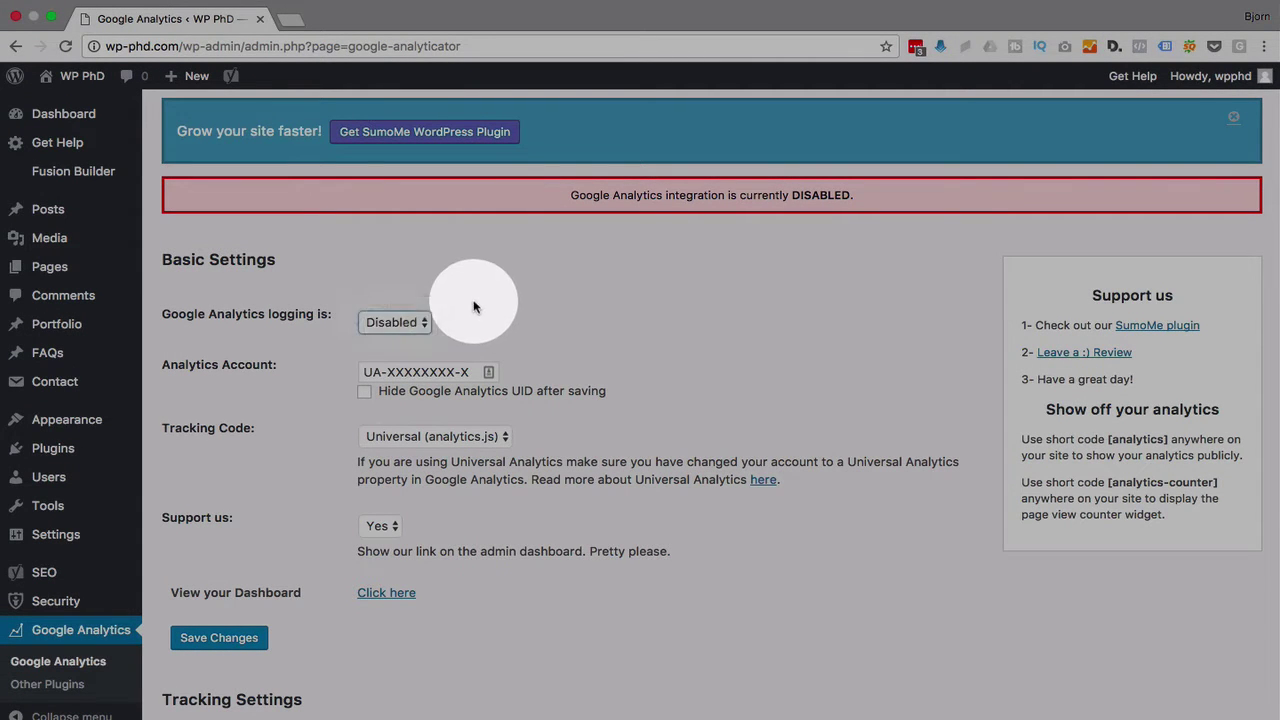
{"action": "left_click", "coordinate": [426, 327]}
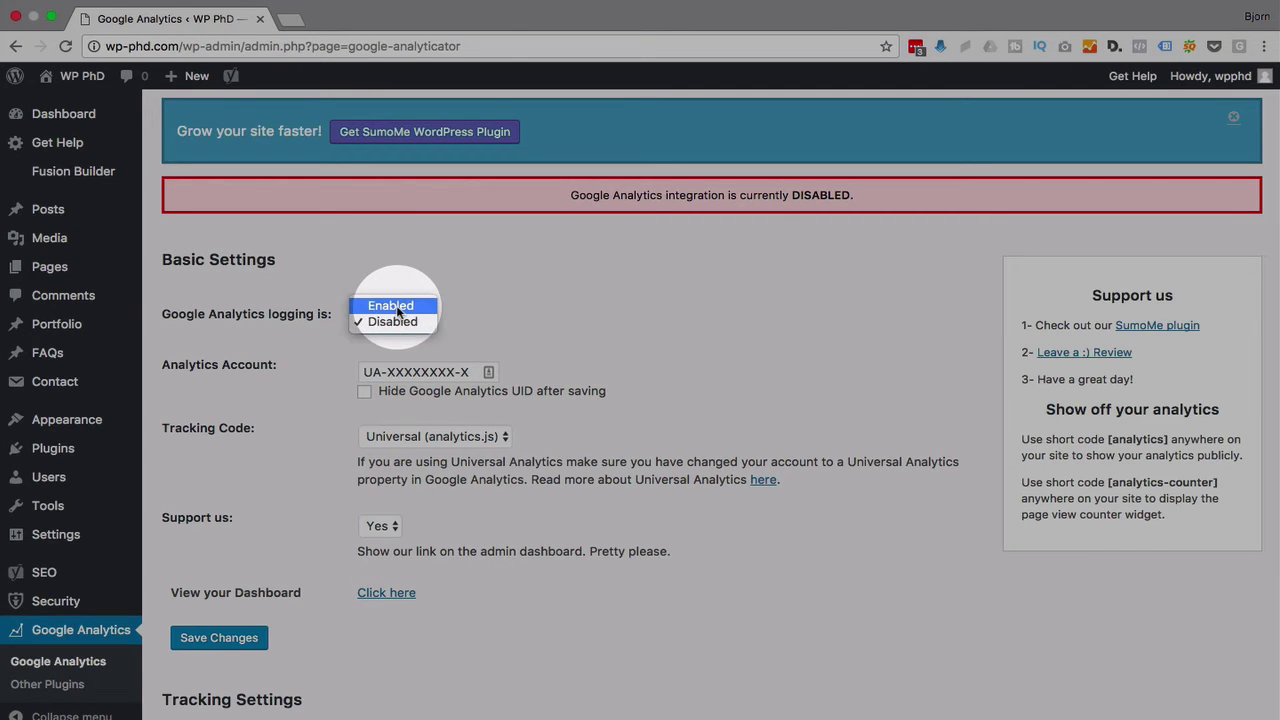
{"action": "left_click", "coordinate": [397, 307]}
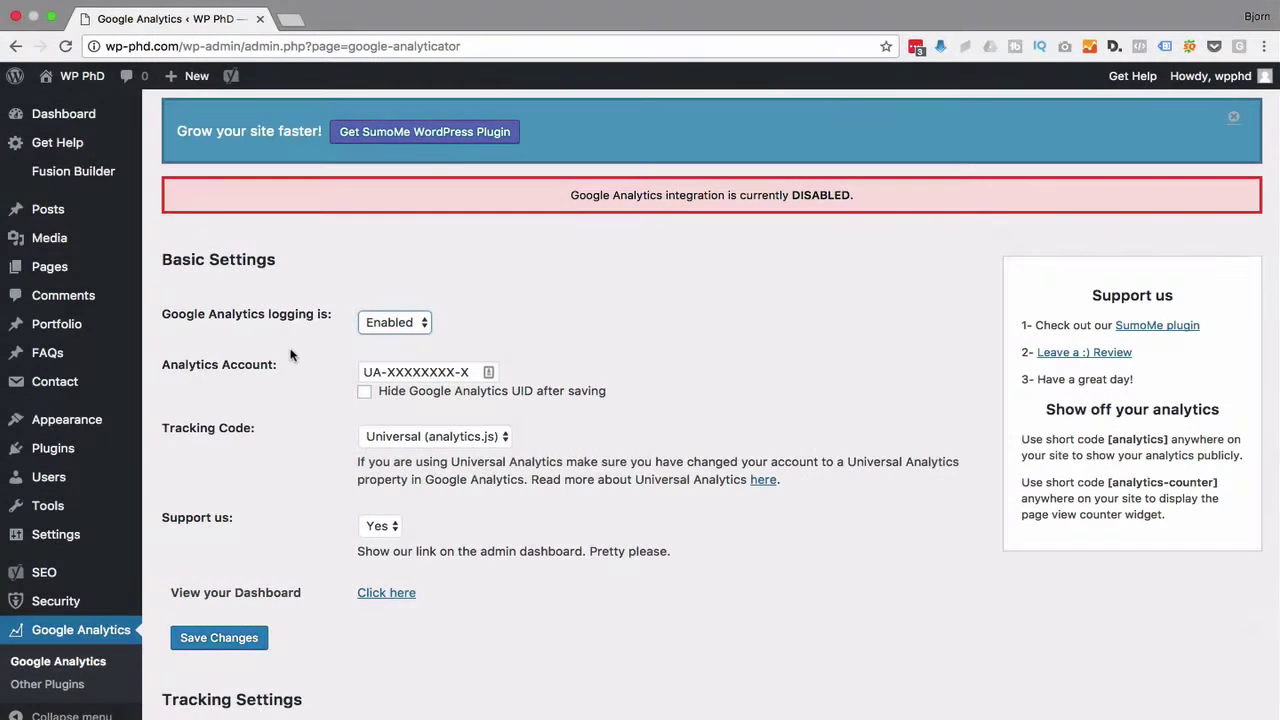
Step: Open analytics.google.com in a new browser tab and copy the tracking ID of the first property in the accounts list
{"action": "left_click_drag", "start_coordinate": [471, 372], "coordinate": [390, 370]}
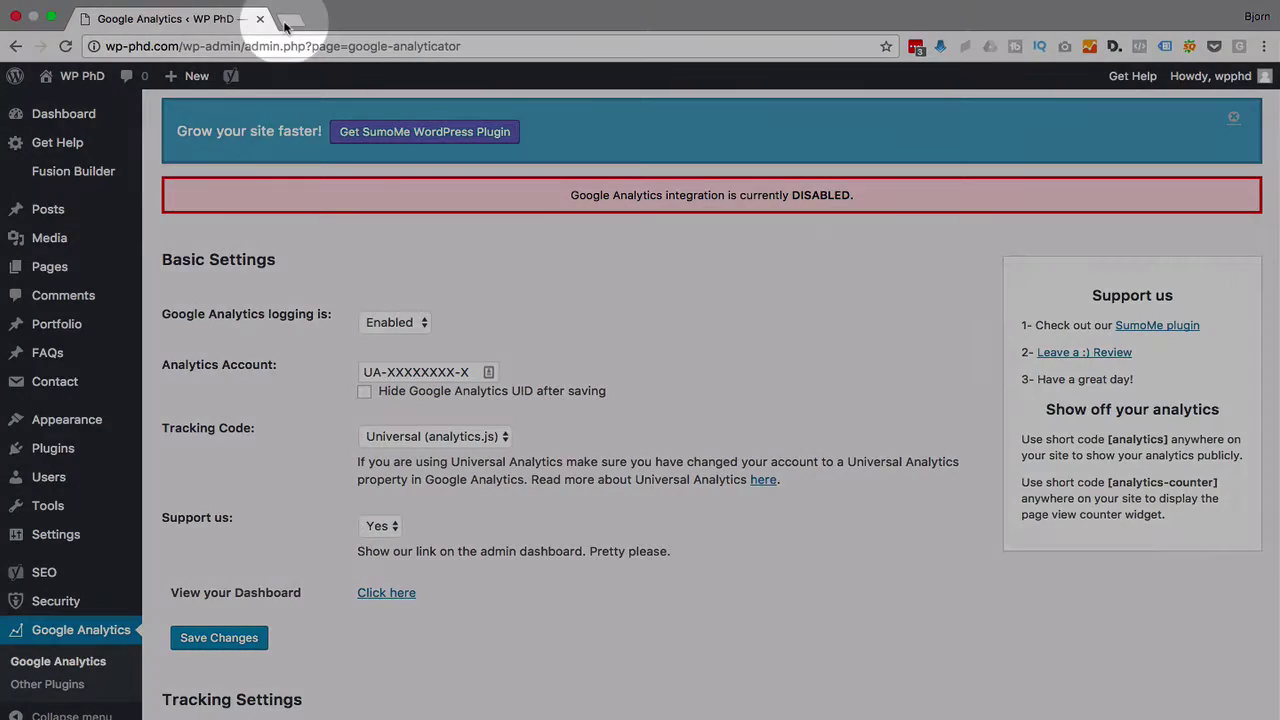
{"action": "left_click", "coordinate": [290, 19]}
{"action": "type", "text": "analytics.google.com/analytics/web/?authuser=1#home/a25566920w53372121p54218335/"}
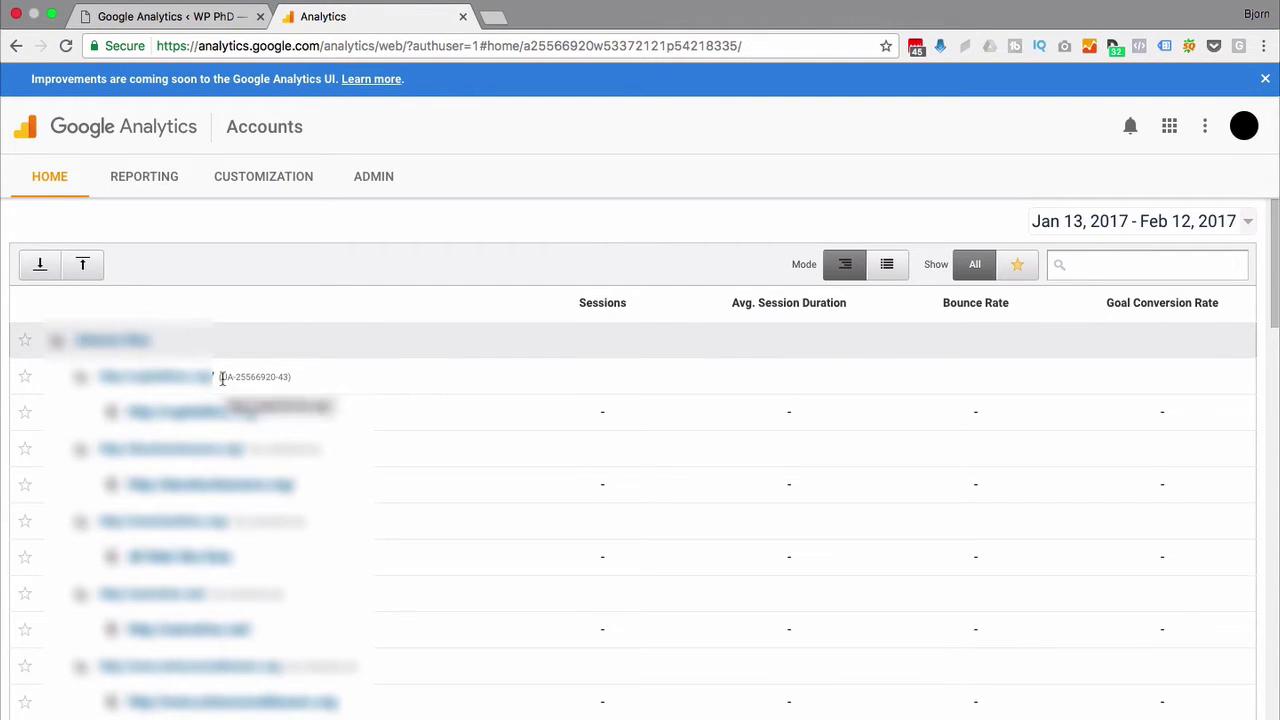
{"action": "left_click_drag", "start_coordinate": [220, 376], "coordinate": [297, 383]}
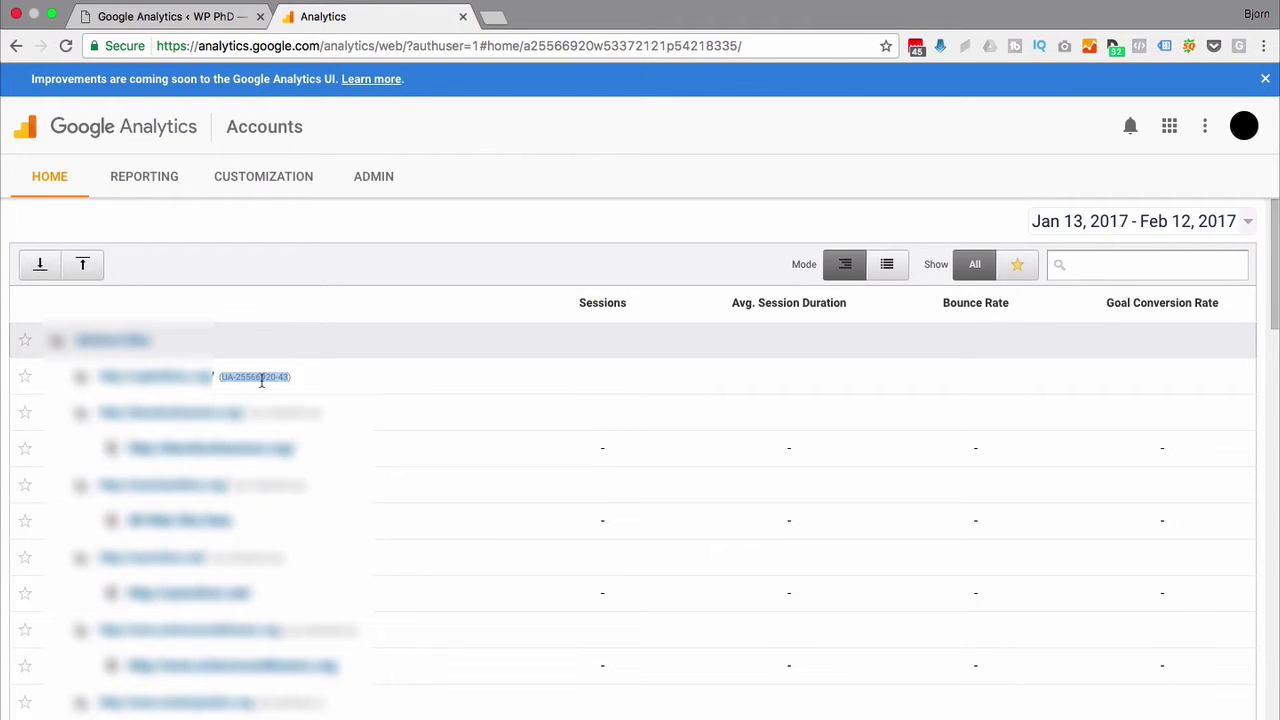
{"action": "right_click", "coordinate": [262, 377]}
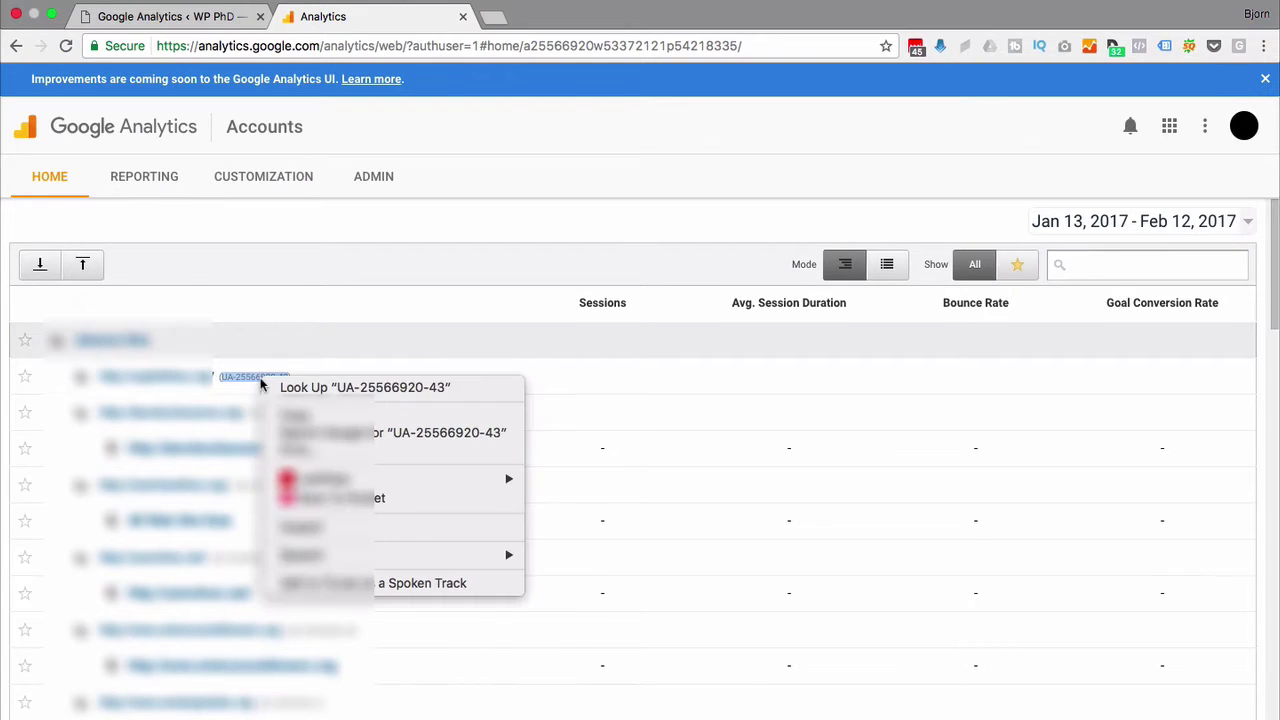
{"action": "left_click", "coordinate": [325, 420]}
Step: Return to the WordPress plugin settings and replace the Analytics Account placeholder with the copied tracking ID
{"action": "left_click", "coordinate": [180, 16]}
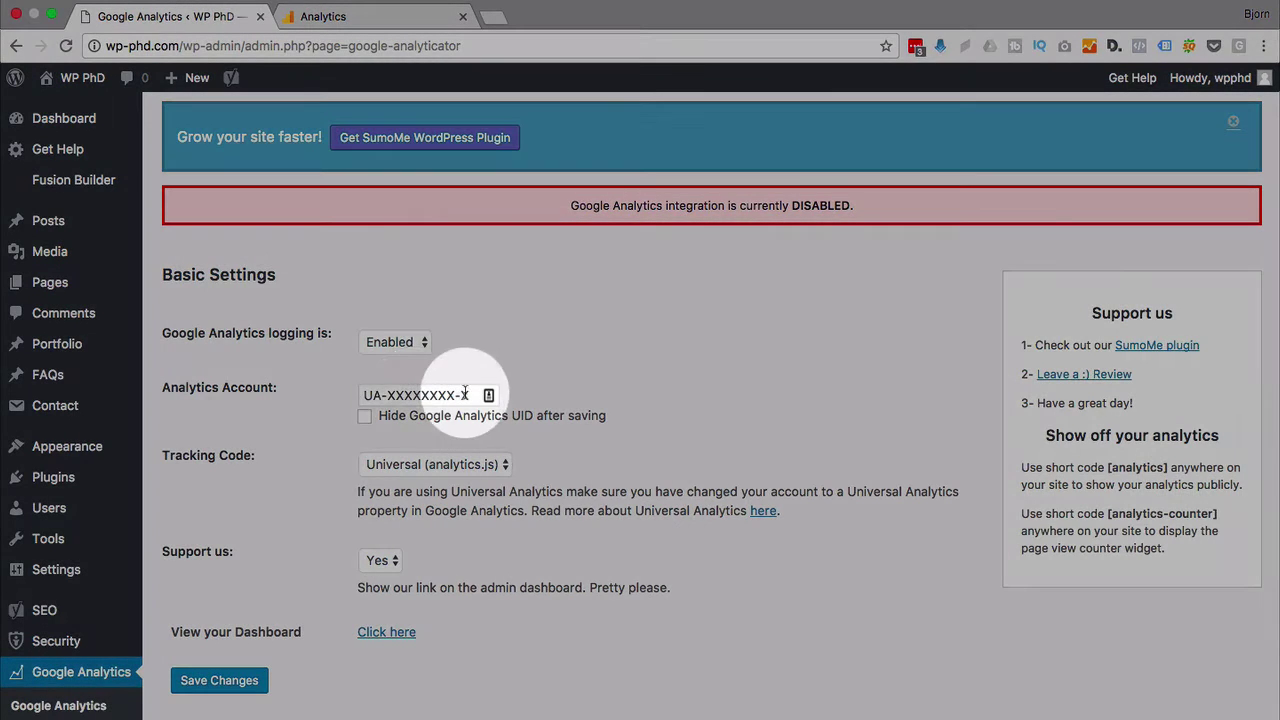
{"action": "left_click_drag", "start_coordinate": [486, 395], "coordinate": [337, 395]}
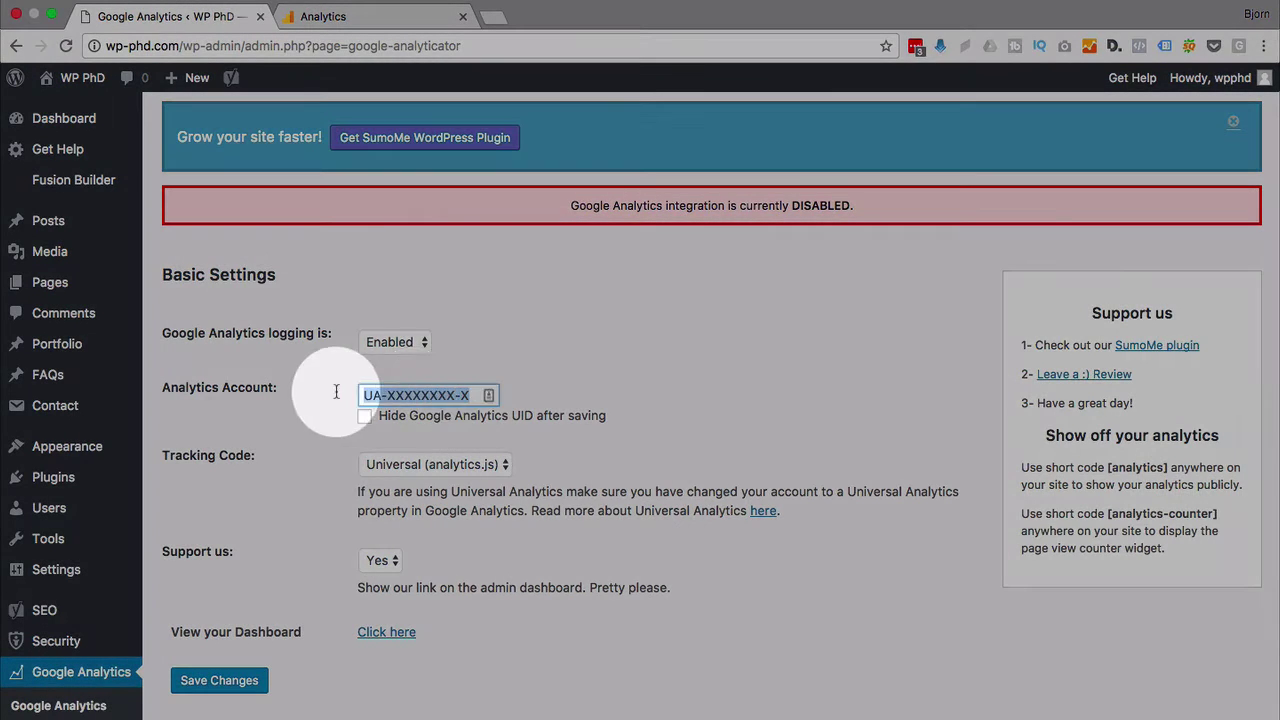
{"action": "right_click", "coordinate": [390, 396]}
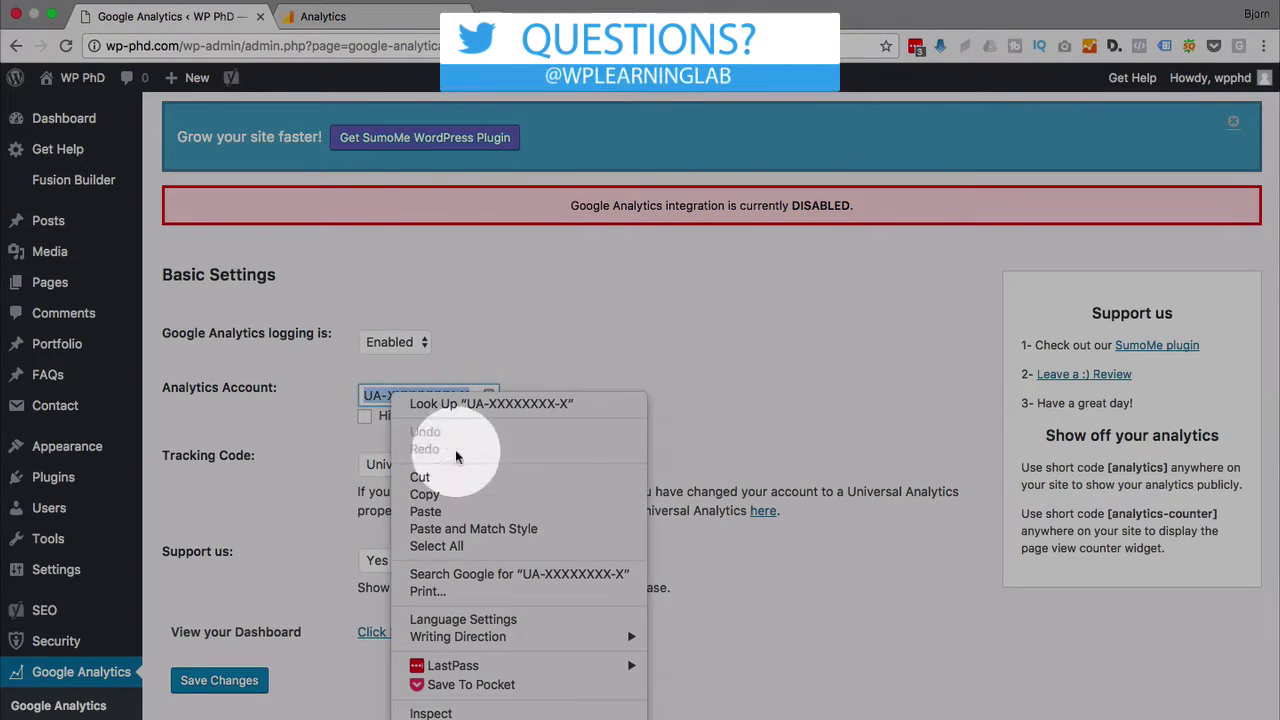
{"action": "left_click", "coordinate": [466, 509]}
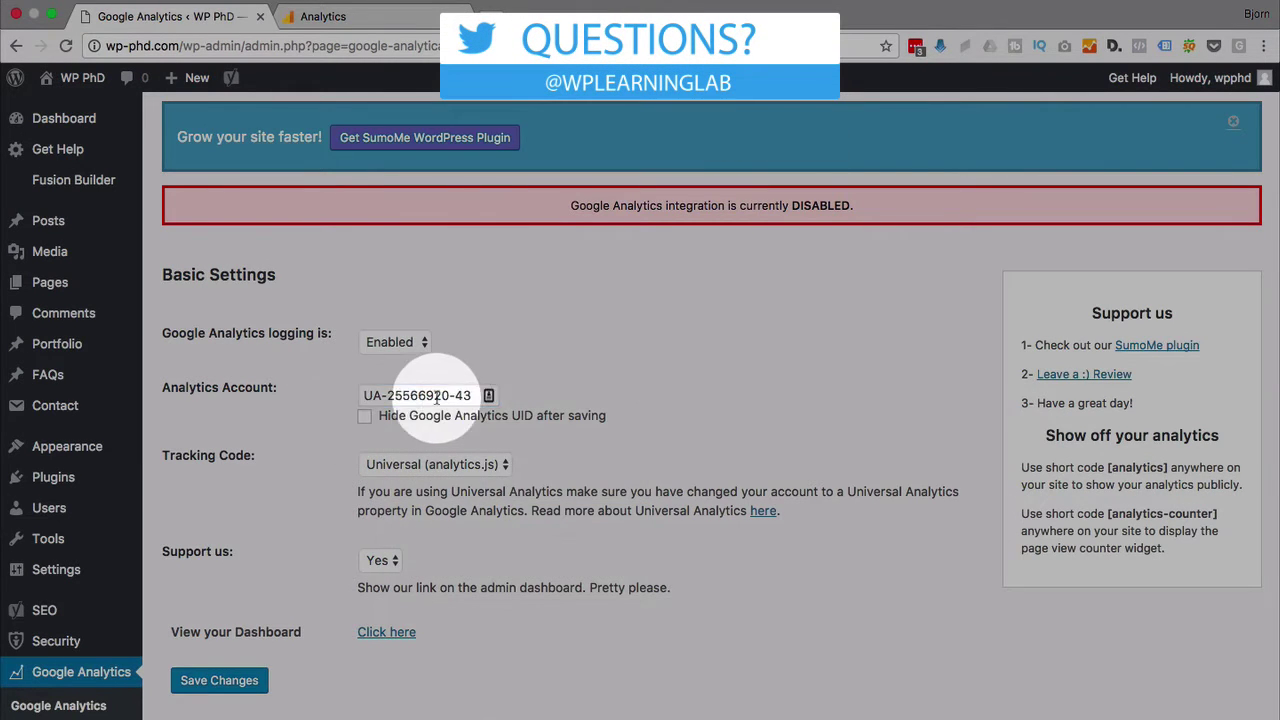
Step: Check the Tracking Code options, keep Universal (analytics.js), and save the basic settings
{"action": "scroll", "coordinate": [385, 272], "scroll_direction": "down", "scroll_amount": 3}
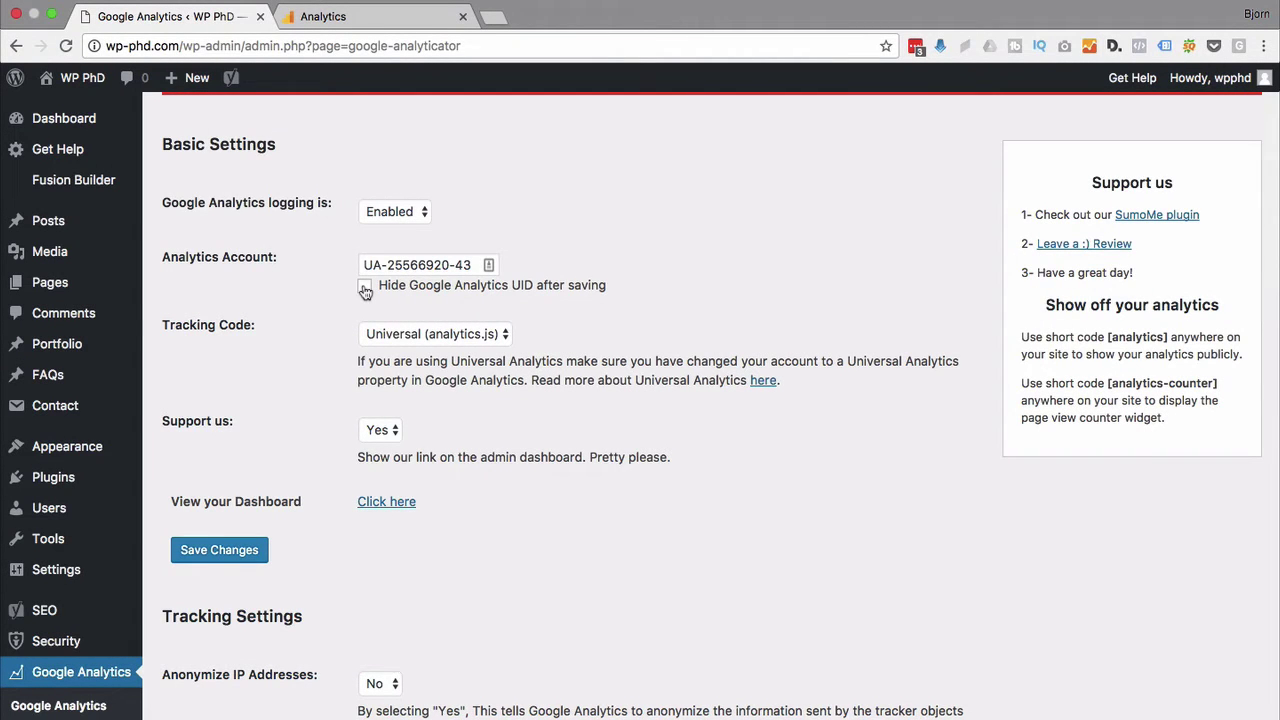
{"action": "scroll", "coordinate": [305, 308], "scroll_direction": "down", "scroll_amount": 2}
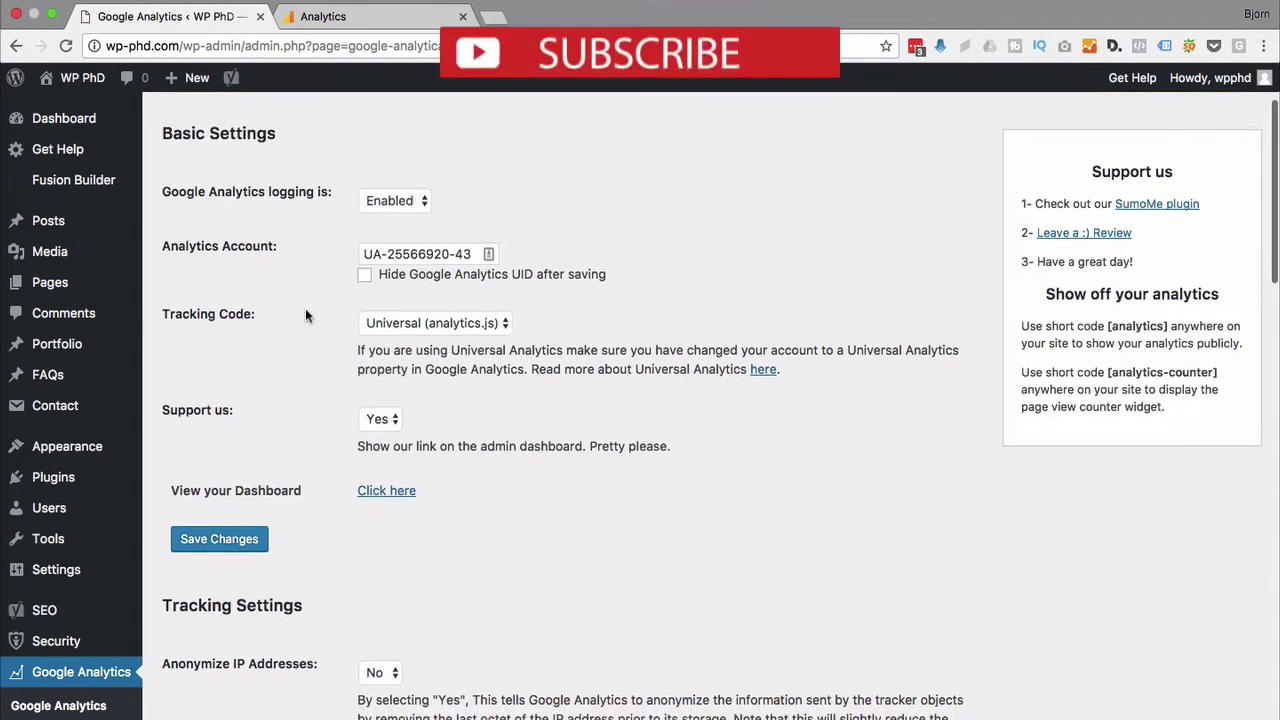
{"action": "scroll", "coordinate": [320, 290], "scroll_direction": "down", "scroll_amount": 3}
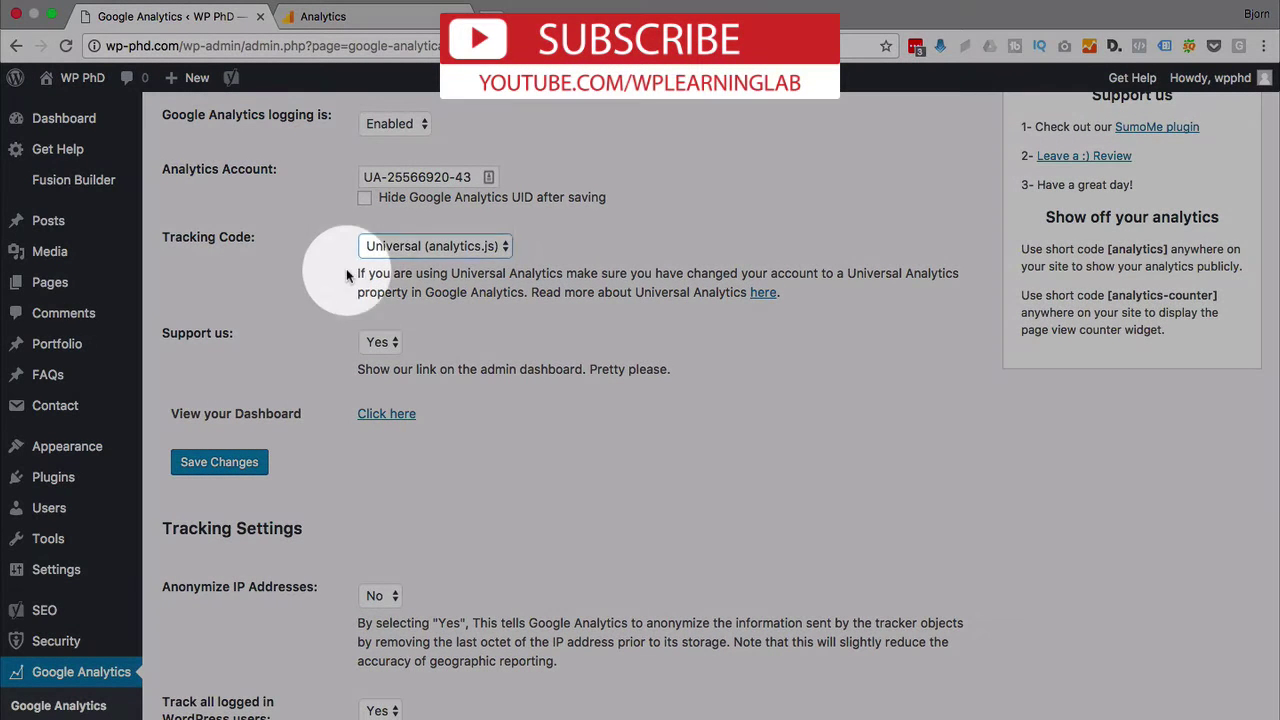
{"action": "left_click", "coordinate": [402, 247]}
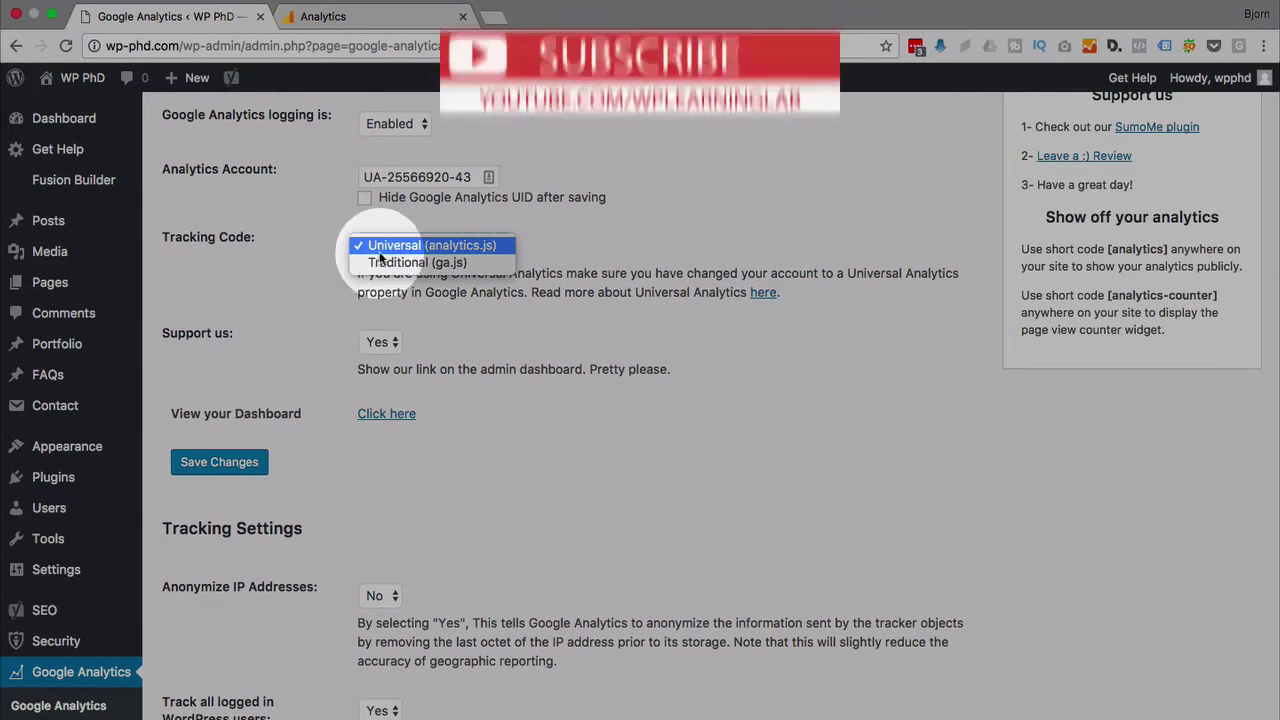
{"action": "left_click", "coordinate": [292, 272]}
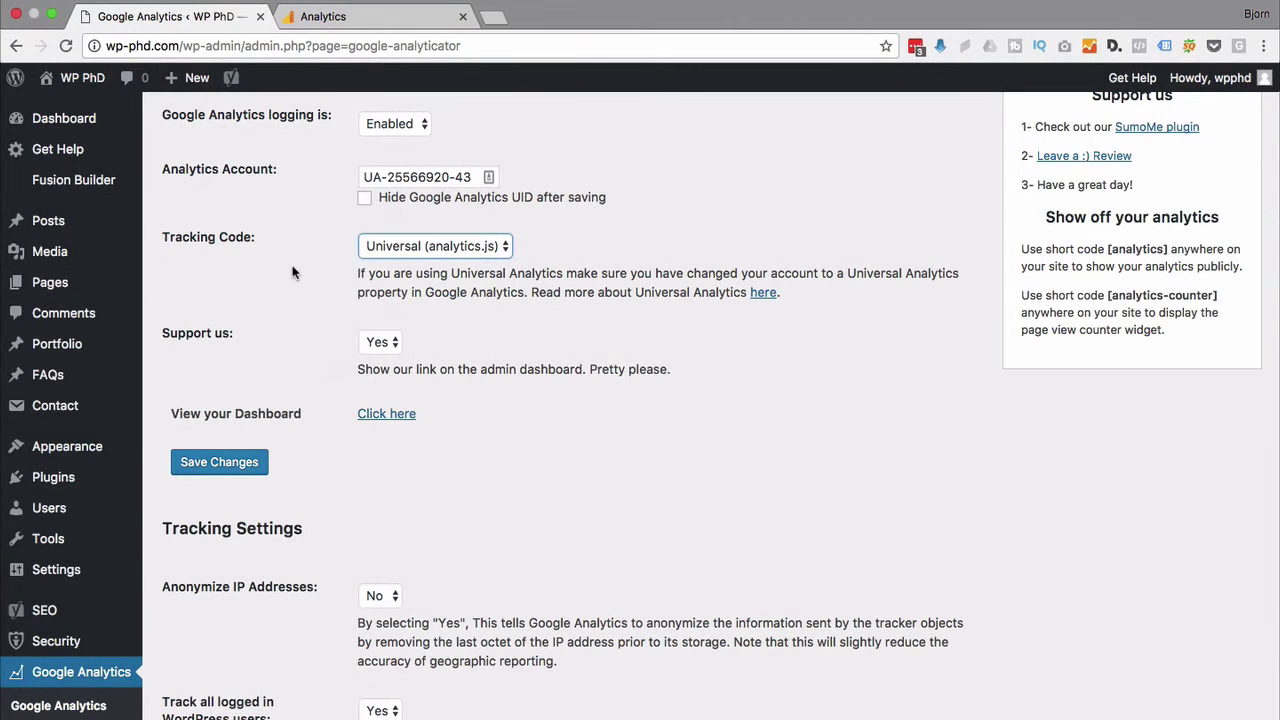
{"action": "scroll", "coordinate": [292, 272], "scroll_direction": "down", "scroll_amount": 4}
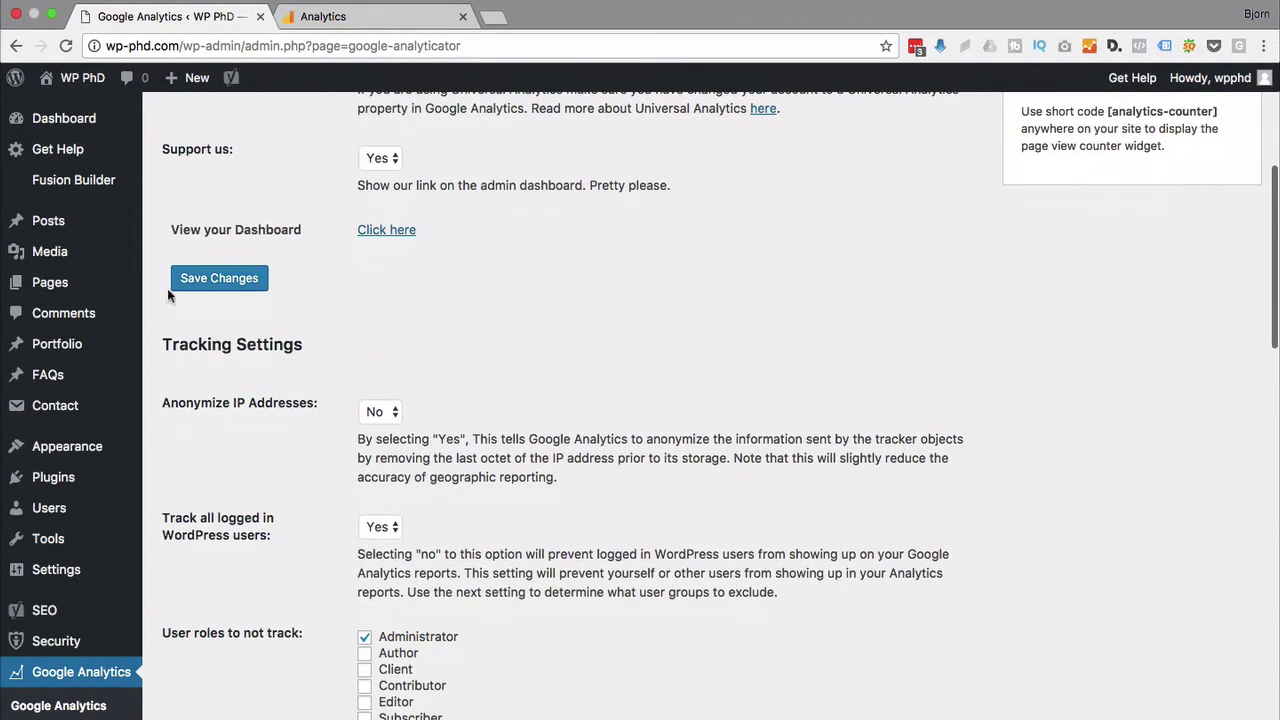
{"action": "scroll", "coordinate": [273, 296], "scroll_direction": "up", "scroll_amount": 3}
{"action": "left_click", "coordinate": [240, 398]}
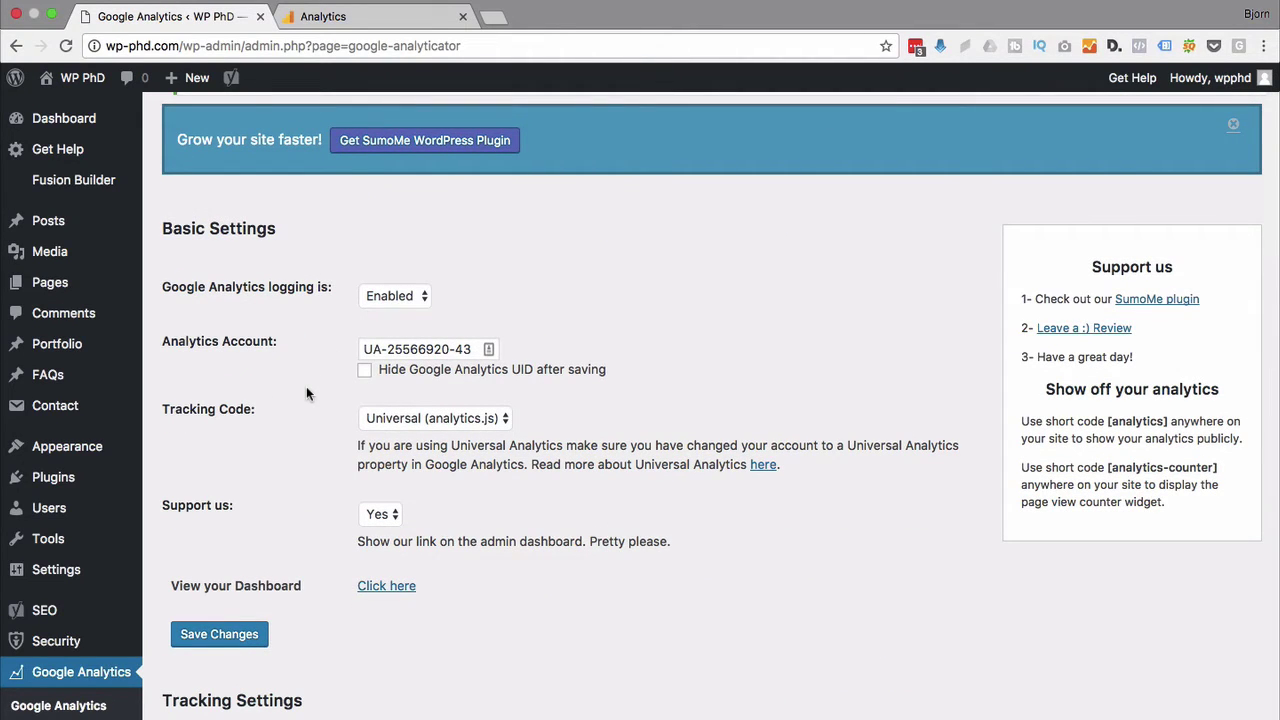
Step: Set "Track all logged in WordPress users" to No in the Tracking Settings
{"action": "scroll", "coordinate": [307, 392], "scroll_direction": "down", "scroll_amount": 5}
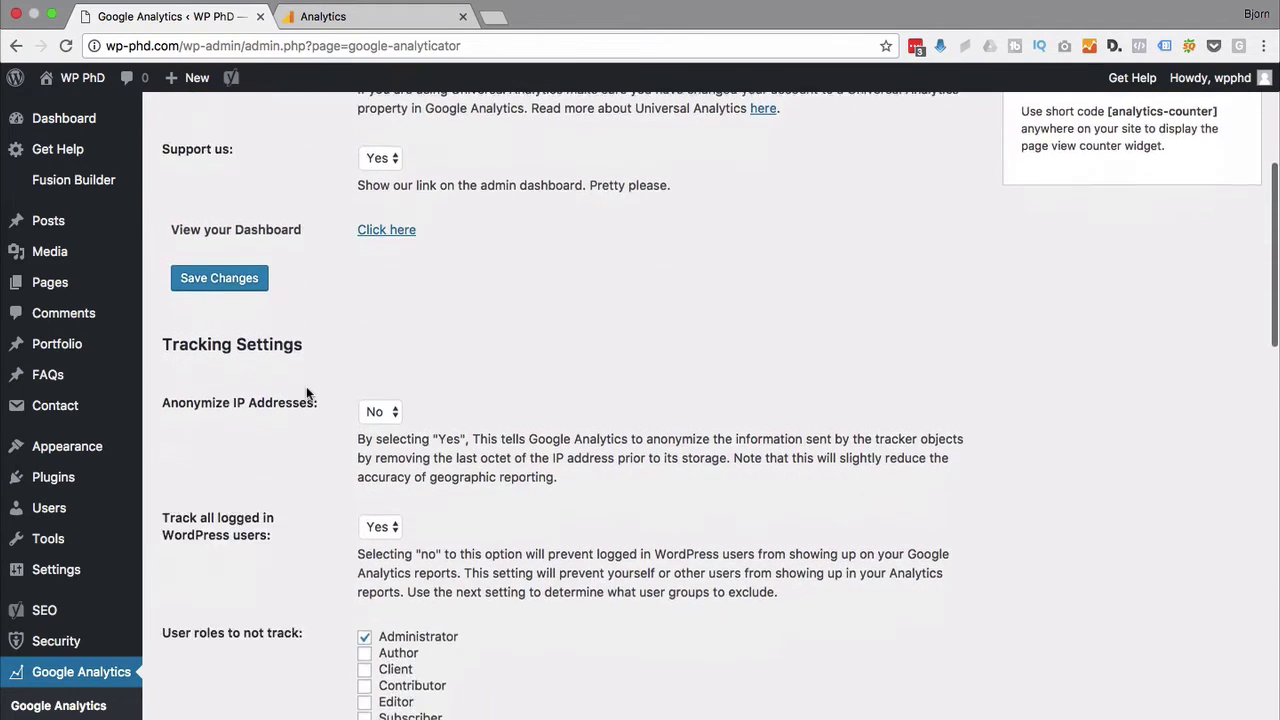
{"action": "scroll", "coordinate": [307, 392], "scroll_direction": "down", "scroll_amount": 1}
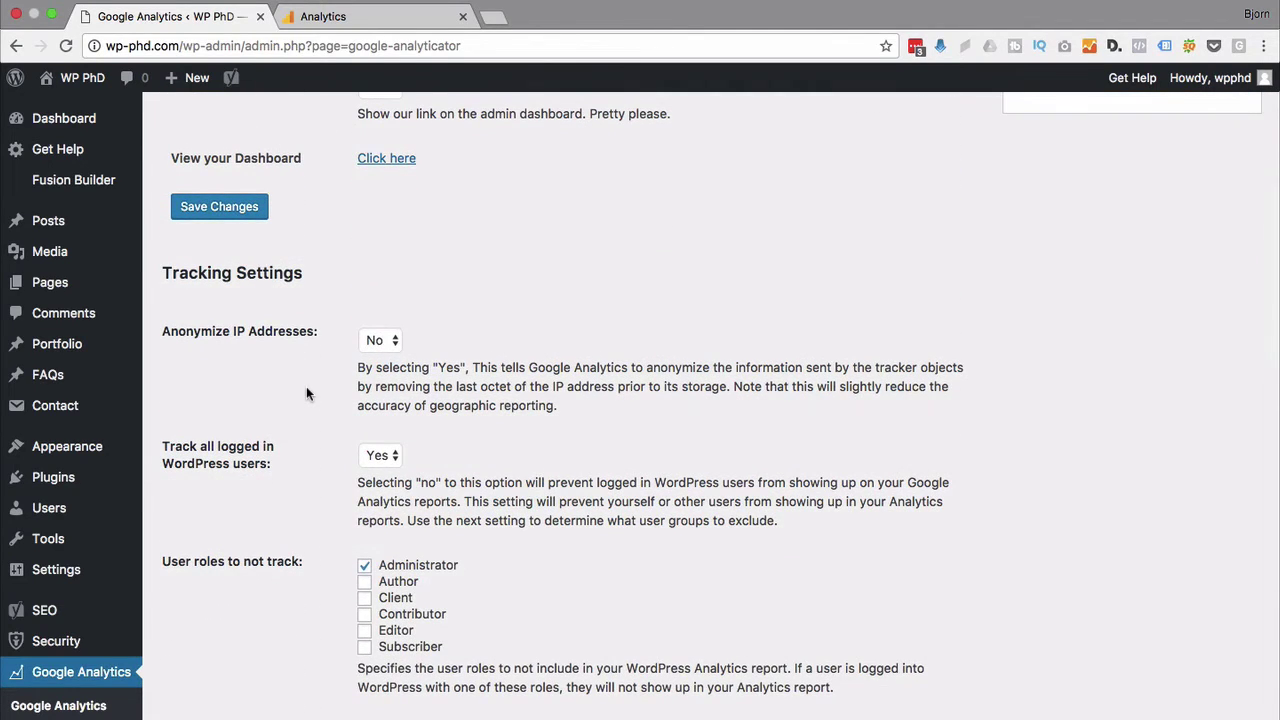
{"action": "scroll", "coordinate": [307, 392], "scroll_direction": "down", "scroll_amount": 1}
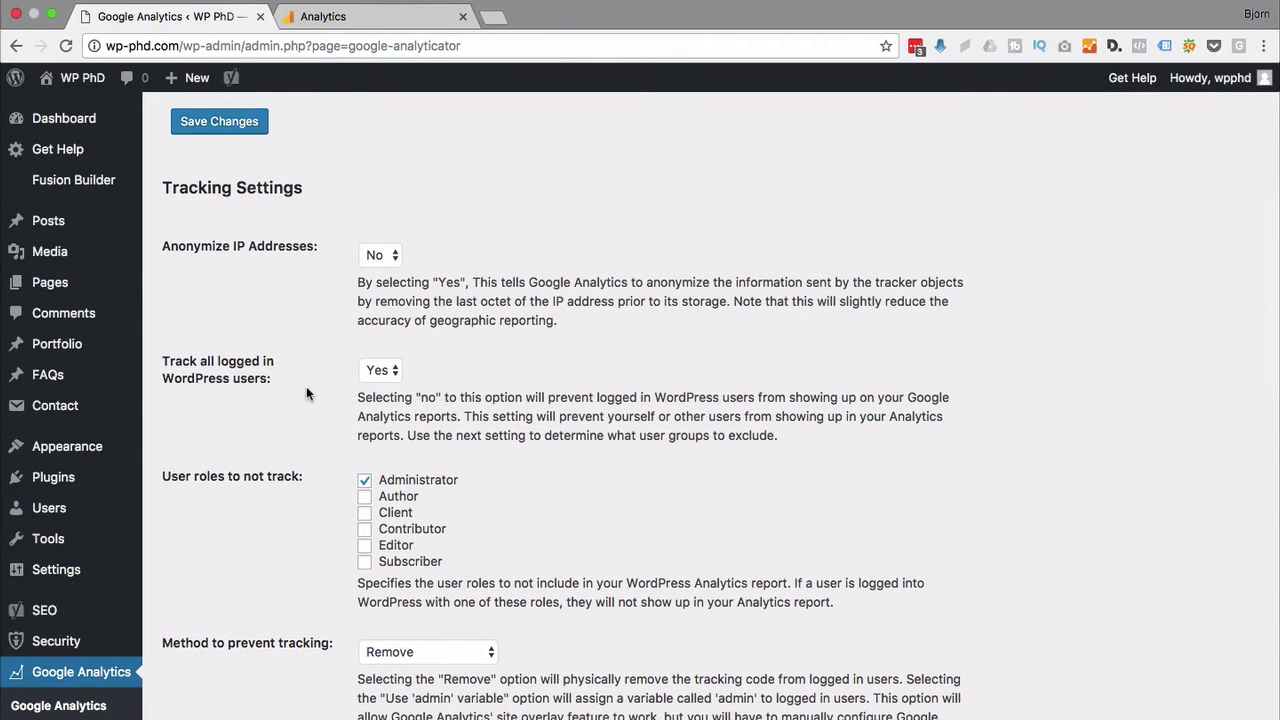
{"action": "scroll", "coordinate": [305, 390], "scroll_direction": "down", "scroll_amount": 2}
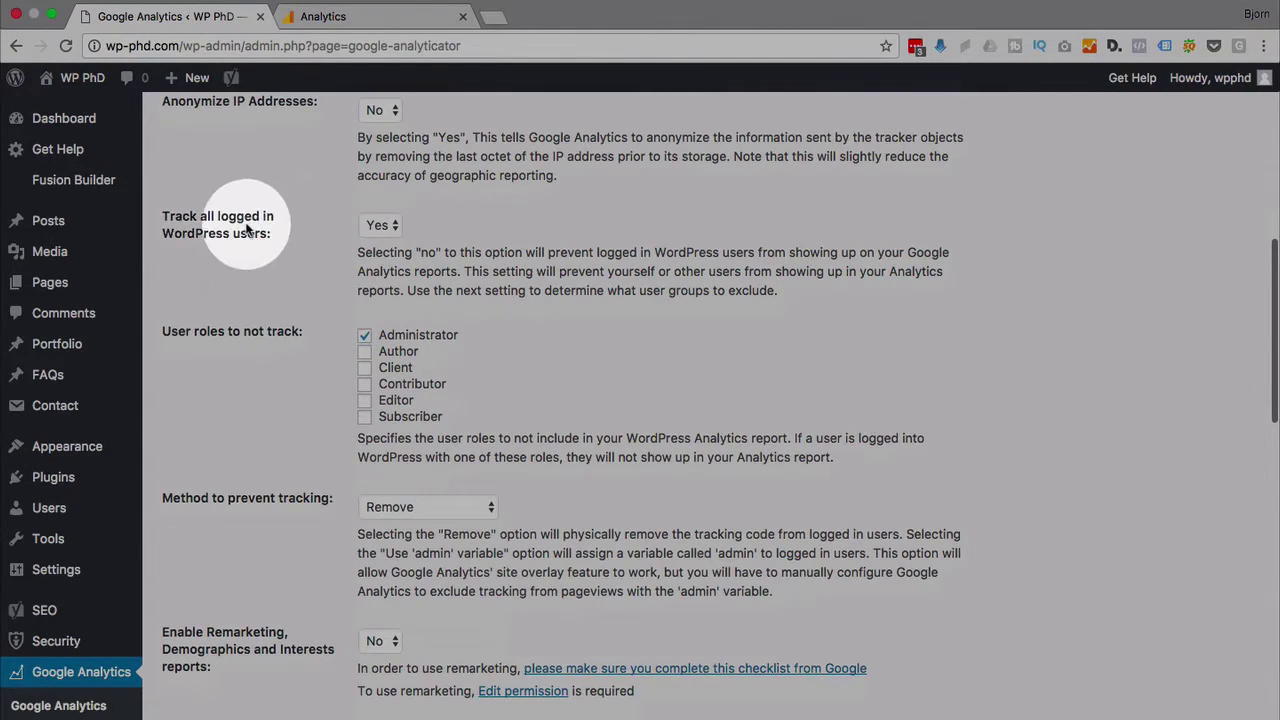
{"action": "left_click_drag", "start_coordinate": [160, 216], "coordinate": [271, 244]}
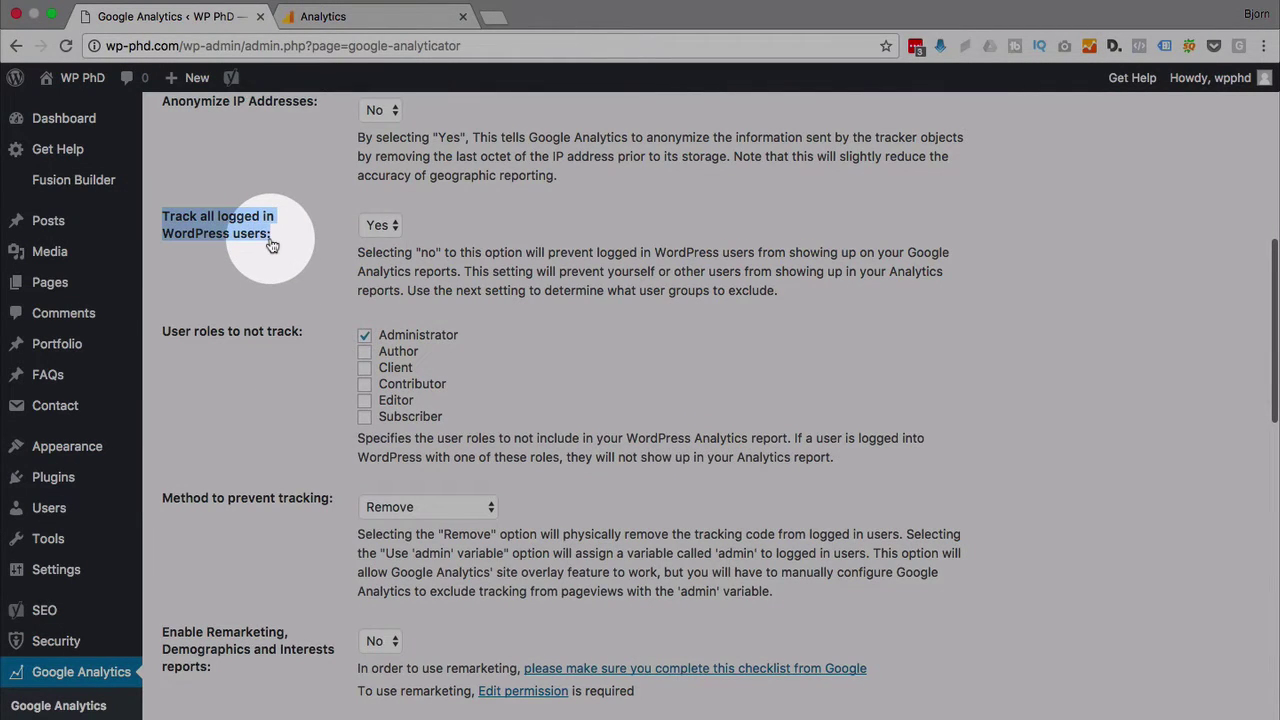
{"action": "left_click", "coordinate": [378, 226]}
{"action": "left_click", "coordinate": [378, 242]}
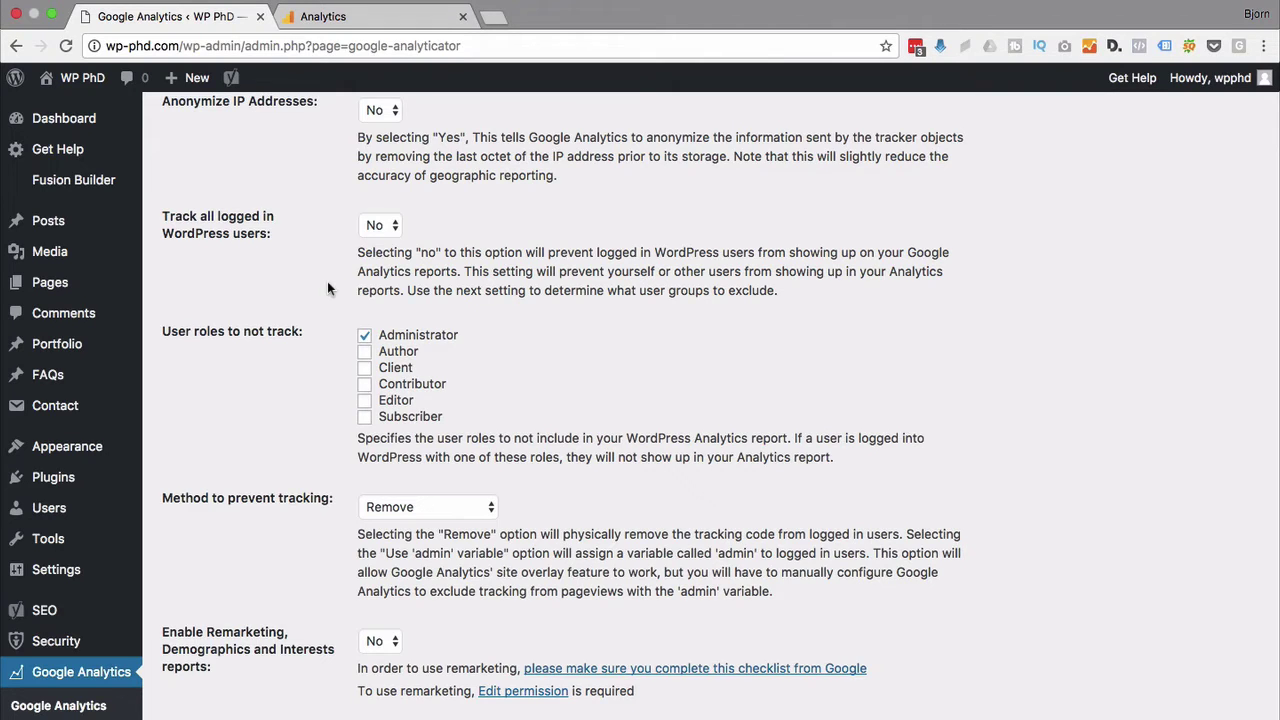
Step: Add Author, Client, Contributor, Editor and Subscriber to the user roles to not track, keeping Administrator selected
{"action": "scroll", "coordinate": [327, 289], "scroll_direction": "down", "scroll_amount": 2}
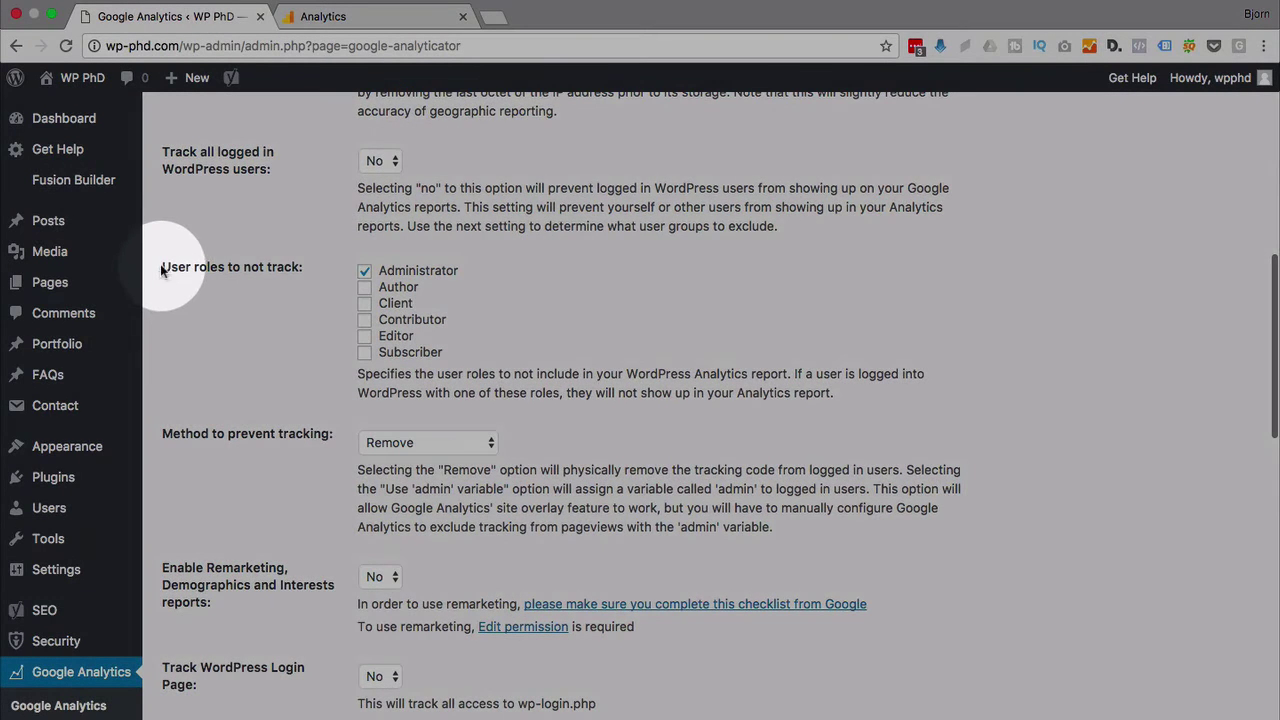
{"action": "left_click_drag", "start_coordinate": [161, 270], "coordinate": [286, 266]}
{"action": "left_click", "coordinate": [366, 274]}
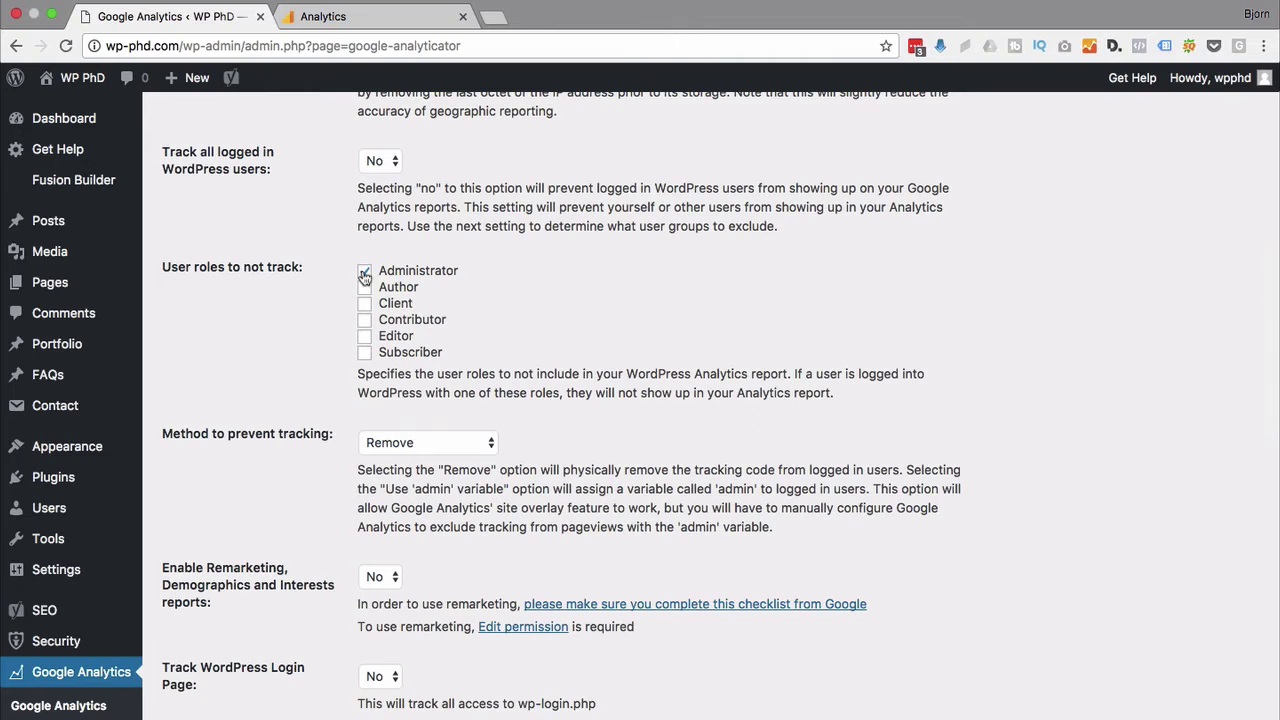
{"action": "scroll", "coordinate": [335, 322], "scroll_direction": "down", "scroll_amount": 1}
{"action": "left_click", "coordinate": [364, 253]}
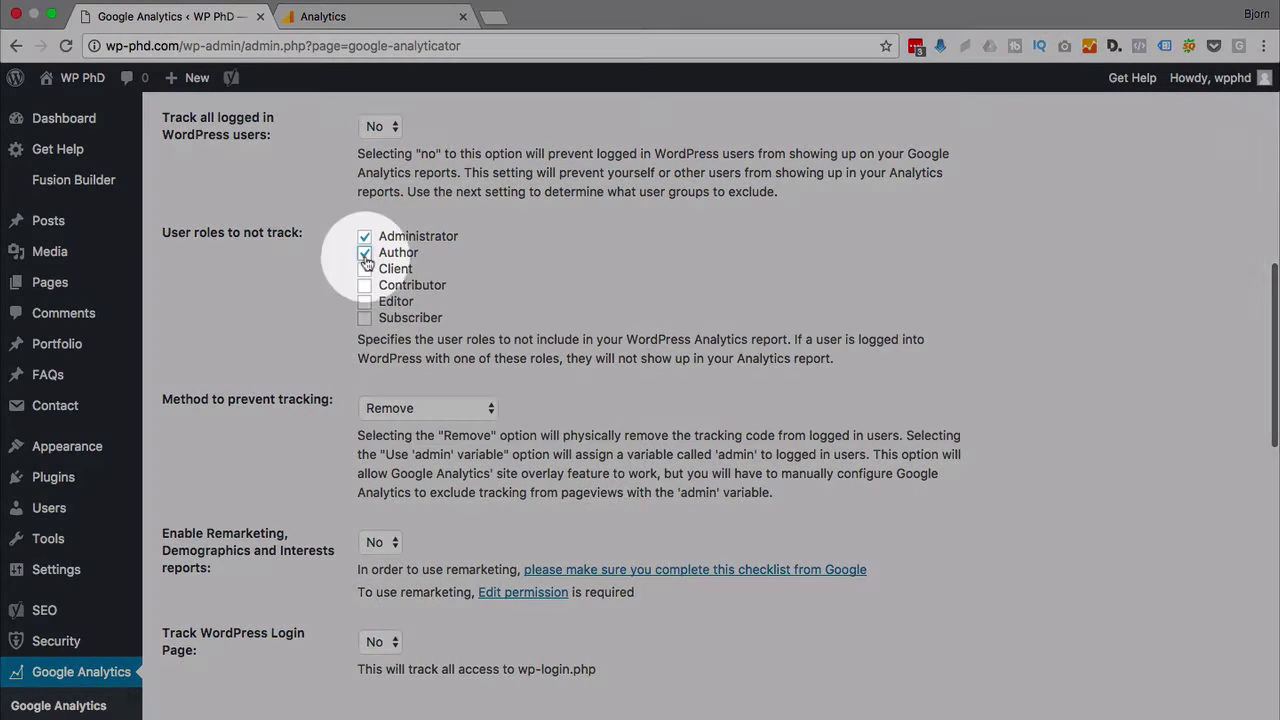
{"action": "left_click", "coordinate": [365, 269]}
{"action": "left_click", "coordinate": [365, 285]}
{"action": "left_click", "coordinate": [365, 301]}
{"action": "left_click", "coordinate": [365, 318]}
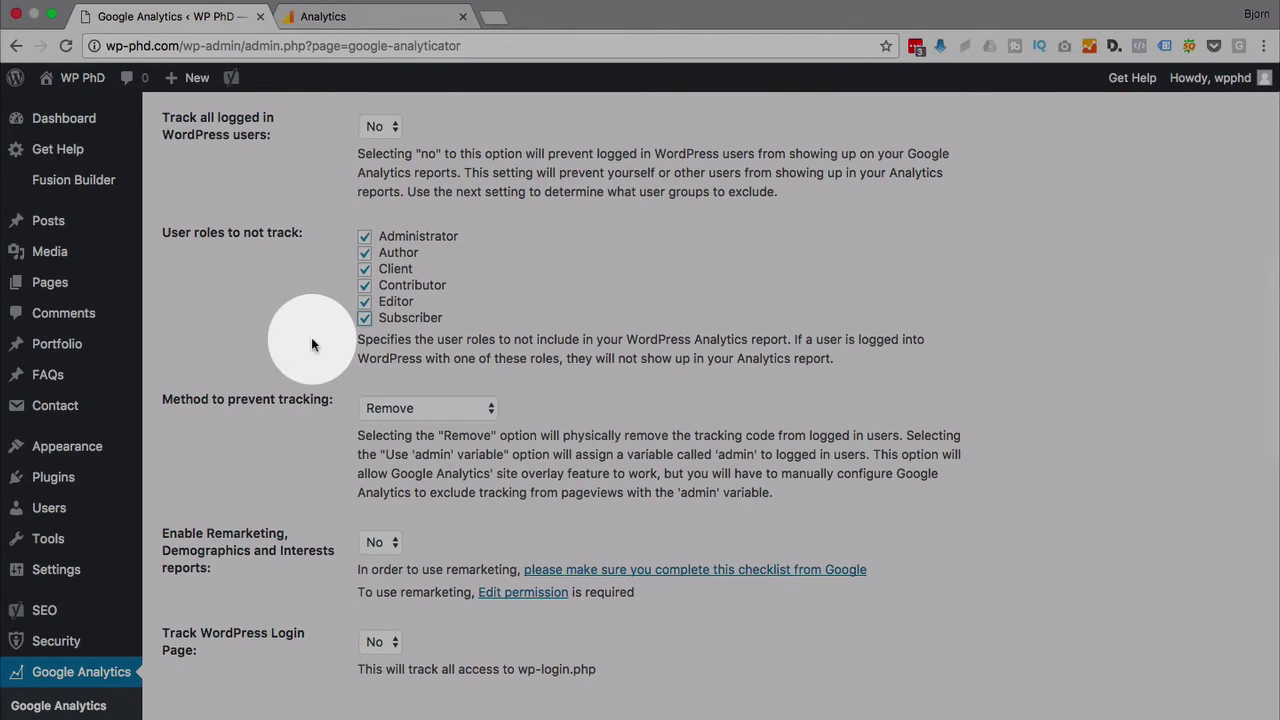
Step: Set "Enable Remarketing, Demographics and Interests reports" to Yes, leaving the method to prevent tracking at Remove
{"action": "scroll", "coordinate": [311, 344], "scroll_direction": "down", "scroll_amount": 1}
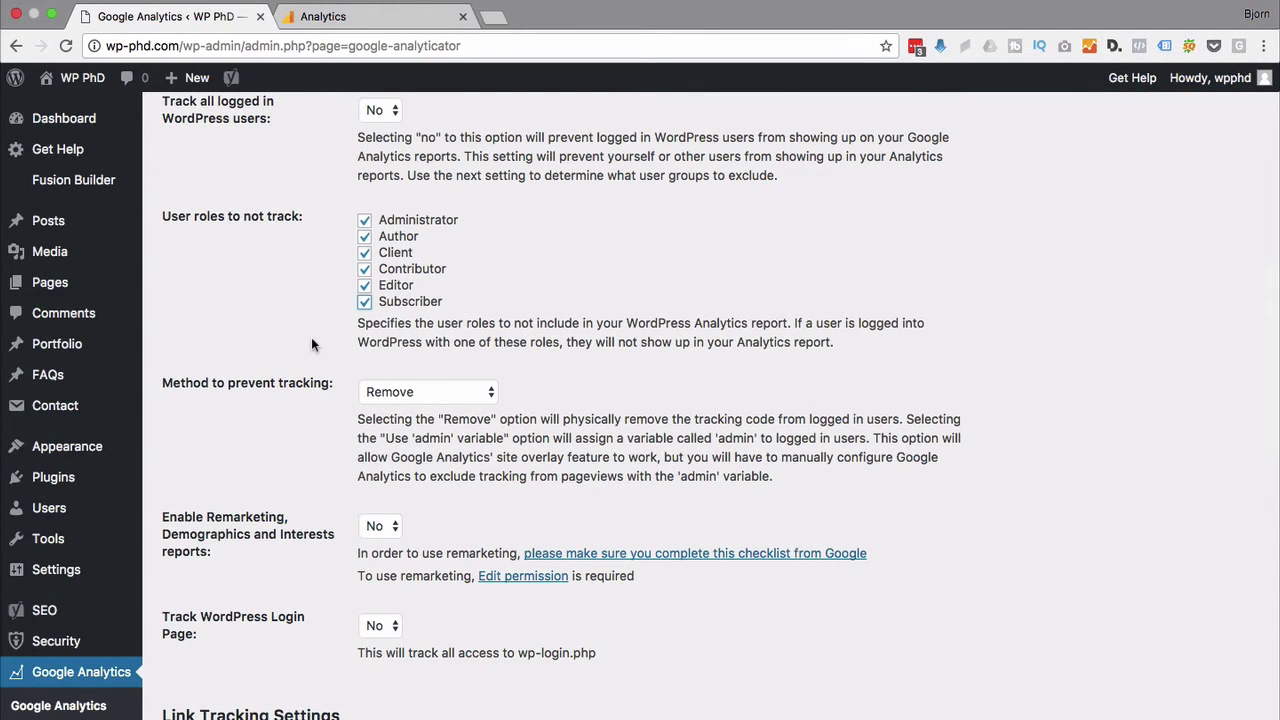
{"action": "scroll", "coordinate": [311, 337], "scroll_direction": "down", "scroll_amount": 2}
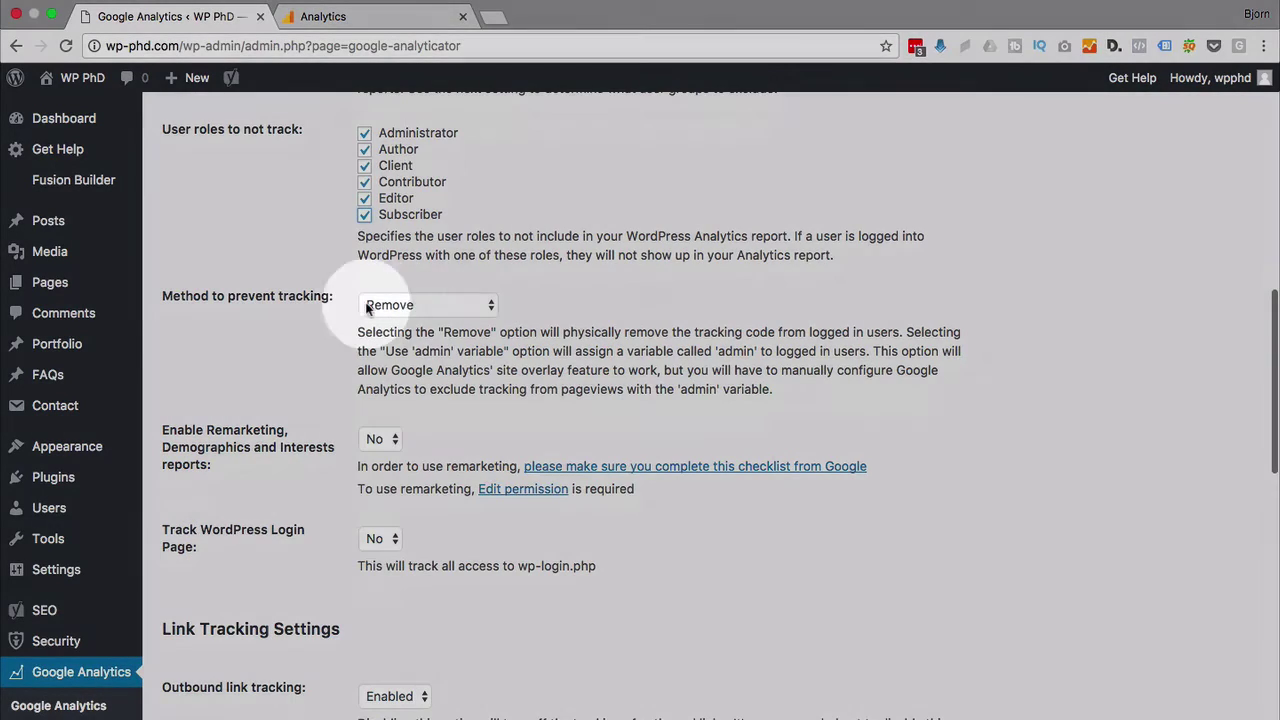
{"action": "scroll", "coordinate": [336, 307], "scroll_direction": "down", "scroll_amount": 2}
{"action": "scroll", "coordinate": [336, 313], "scroll_direction": "down", "scroll_amount": 1}
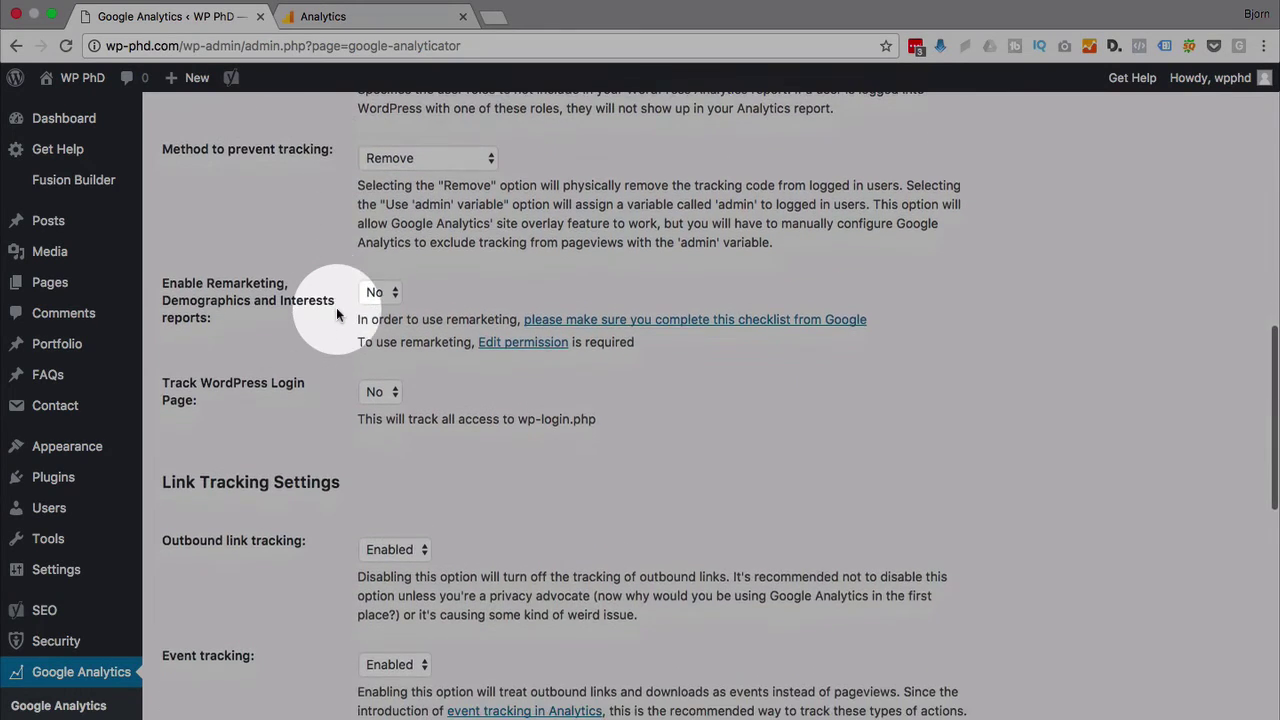
{"action": "left_click", "coordinate": [381, 292]}
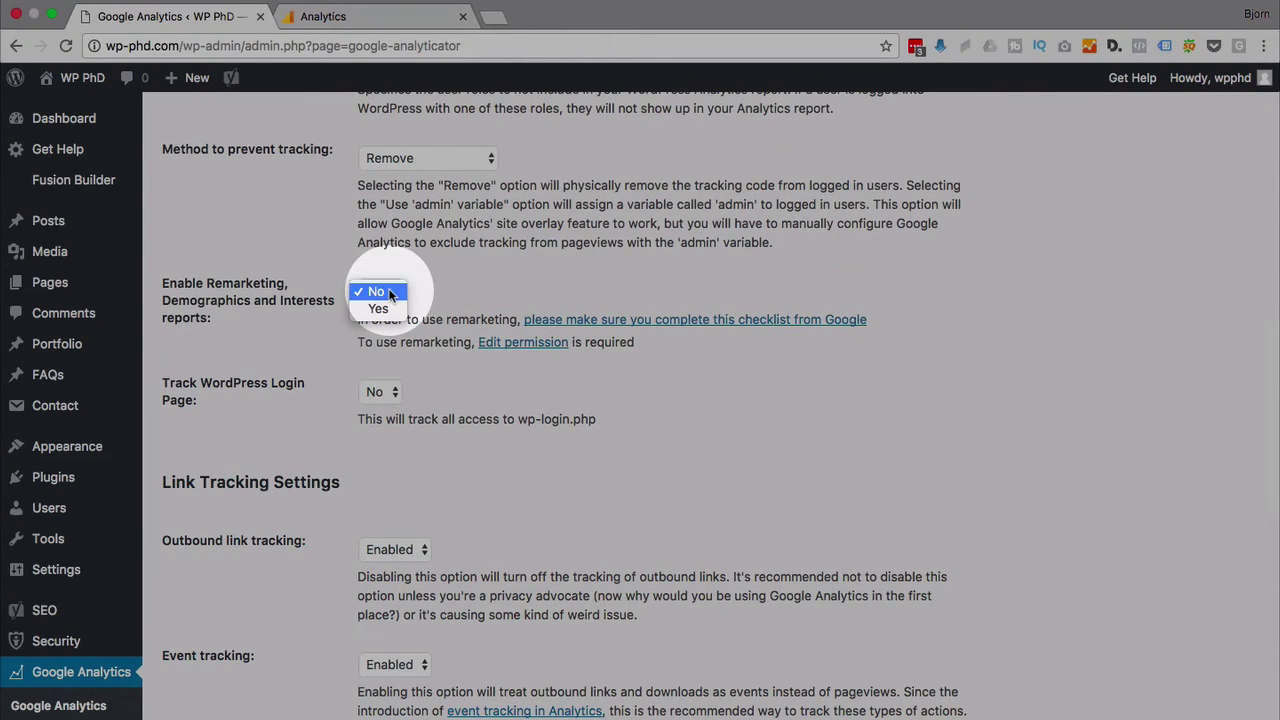
{"action": "left_click", "coordinate": [380, 308]}
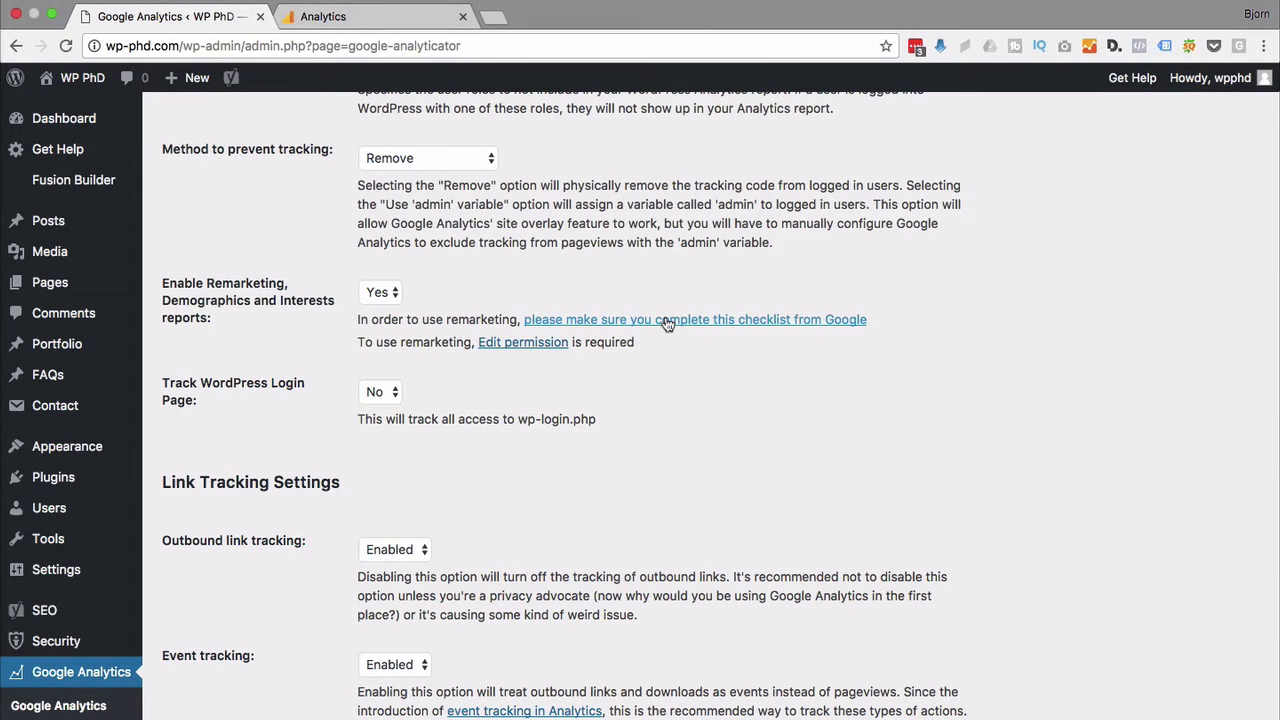
Step: Check the Track WordPress Login Page options and keep No selected
{"action": "scroll", "coordinate": [319, 288], "scroll_direction": "down", "scroll_amount": 2}
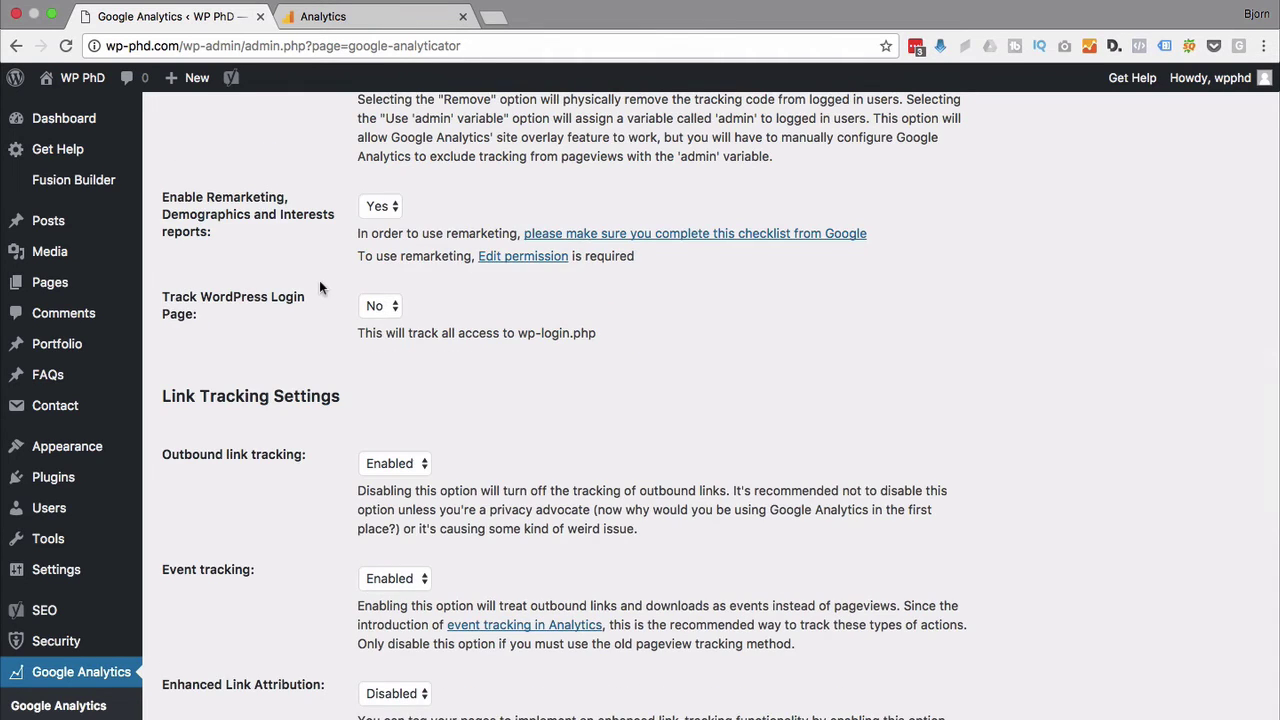
{"action": "scroll", "coordinate": [320, 284], "scroll_direction": "down", "scroll_amount": 1}
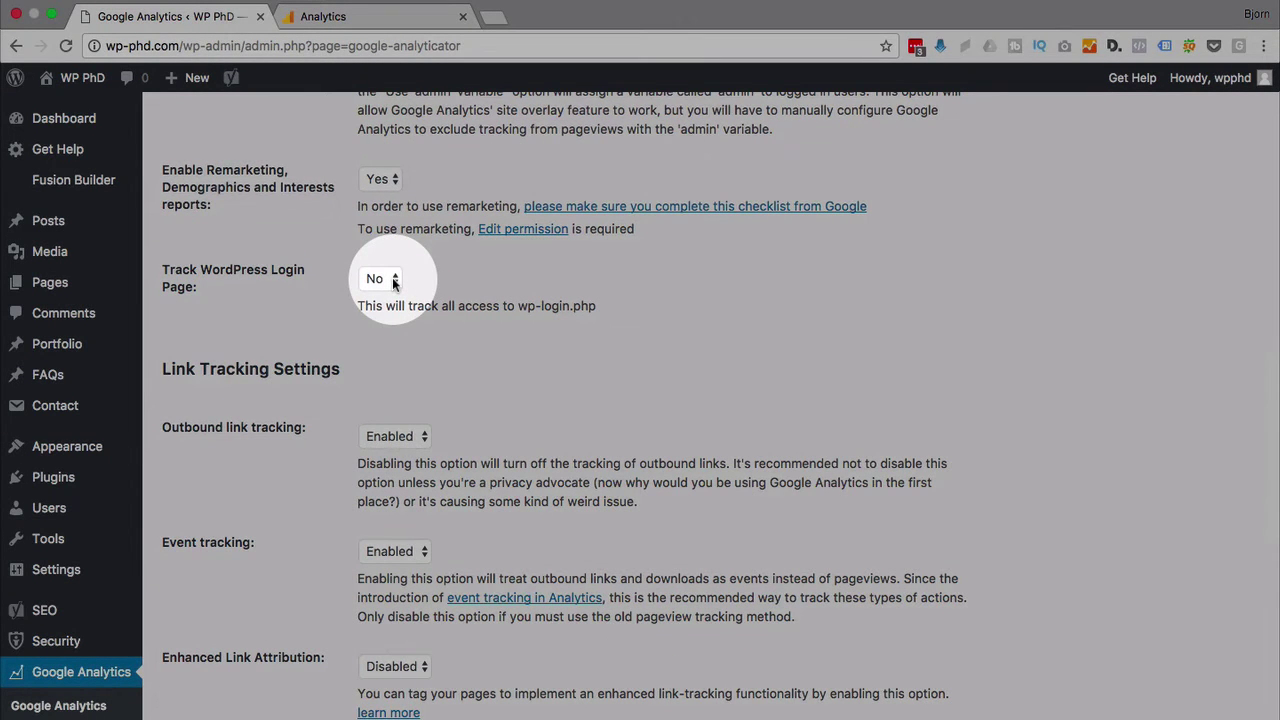
{"action": "left_click", "coordinate": [394, 282]}
{"action": "left_click", "coordinate": [330, 283]}
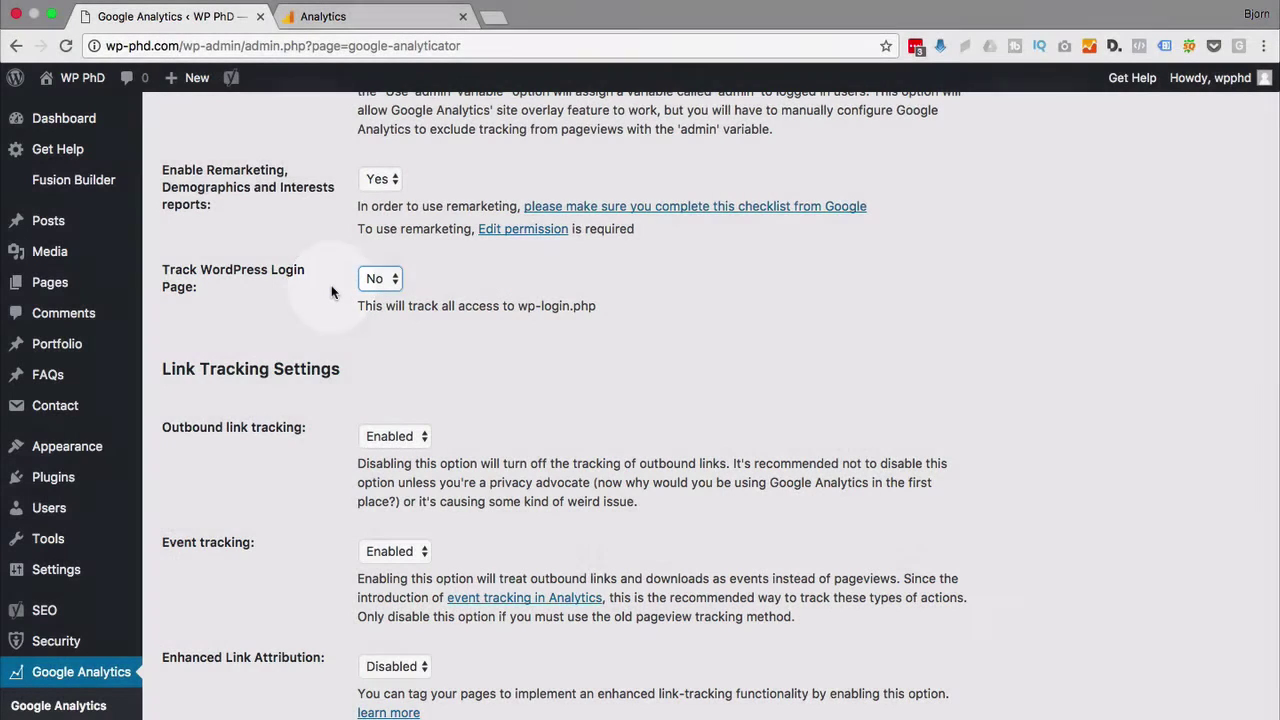
Step: Review the Link Tracking Settings, including the note on download extensions to track, and save the plugin settings
{"action": "scroll", "coordinate": [331, 285], "scroll_direction": "down", "scroll_amount": 5}
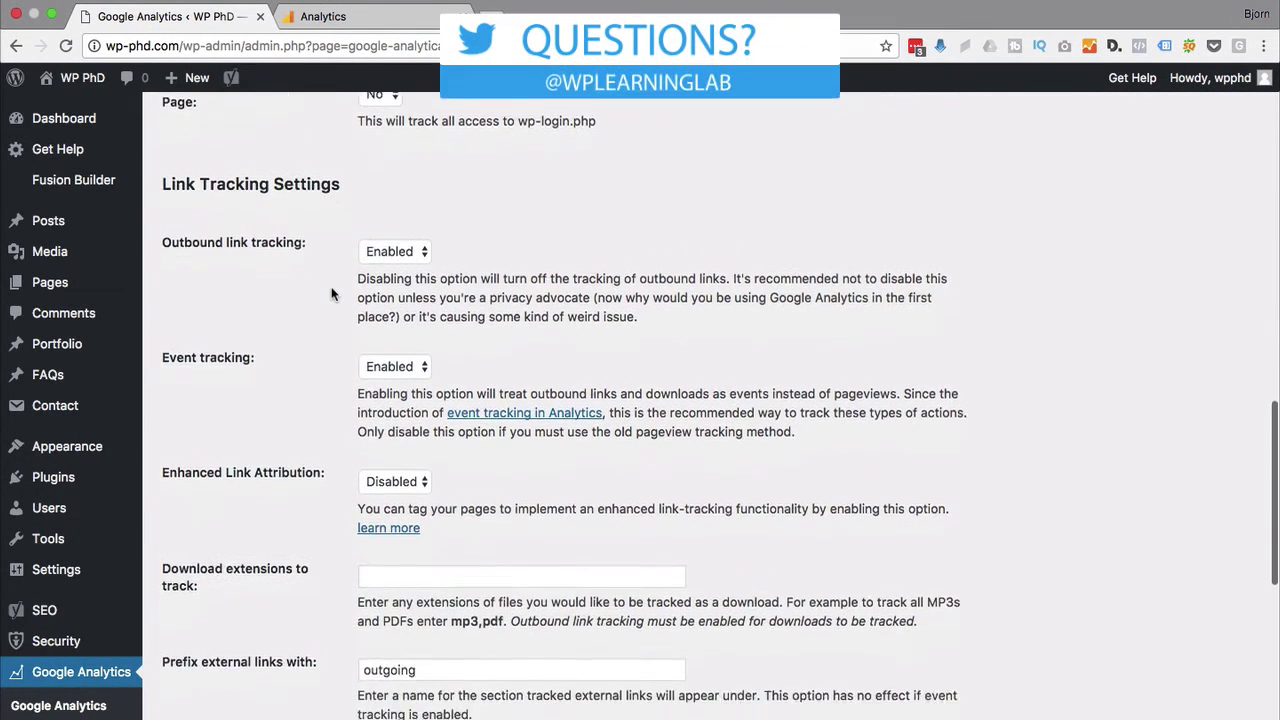
{"action": "scroll", "coordinate": [230, 317], "scroll_direction": "down", "scroll_amount": 1}
{"action": "scroll", "coordinate": [252, 392], "scroll_direction": "down", "scroll_amount": 4}
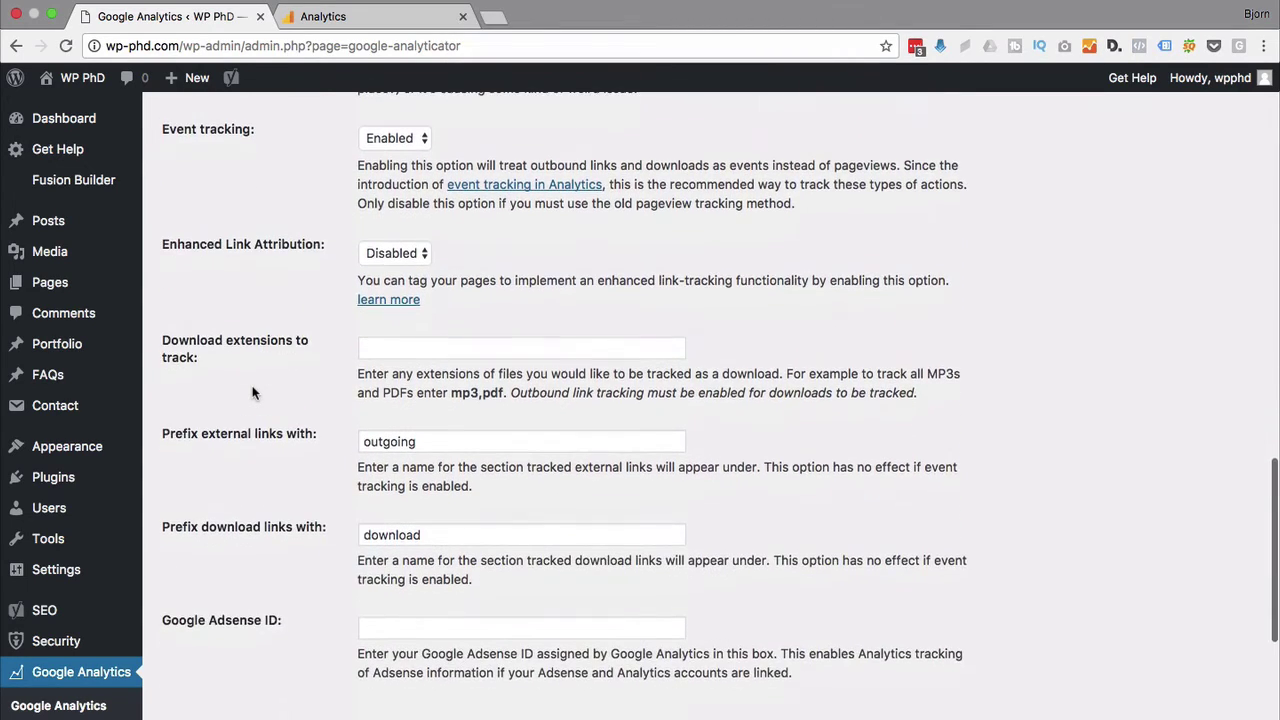
{"action": "left_click_drag", "start_coordinate": [356, 372], "coordinate": [627, 395]}
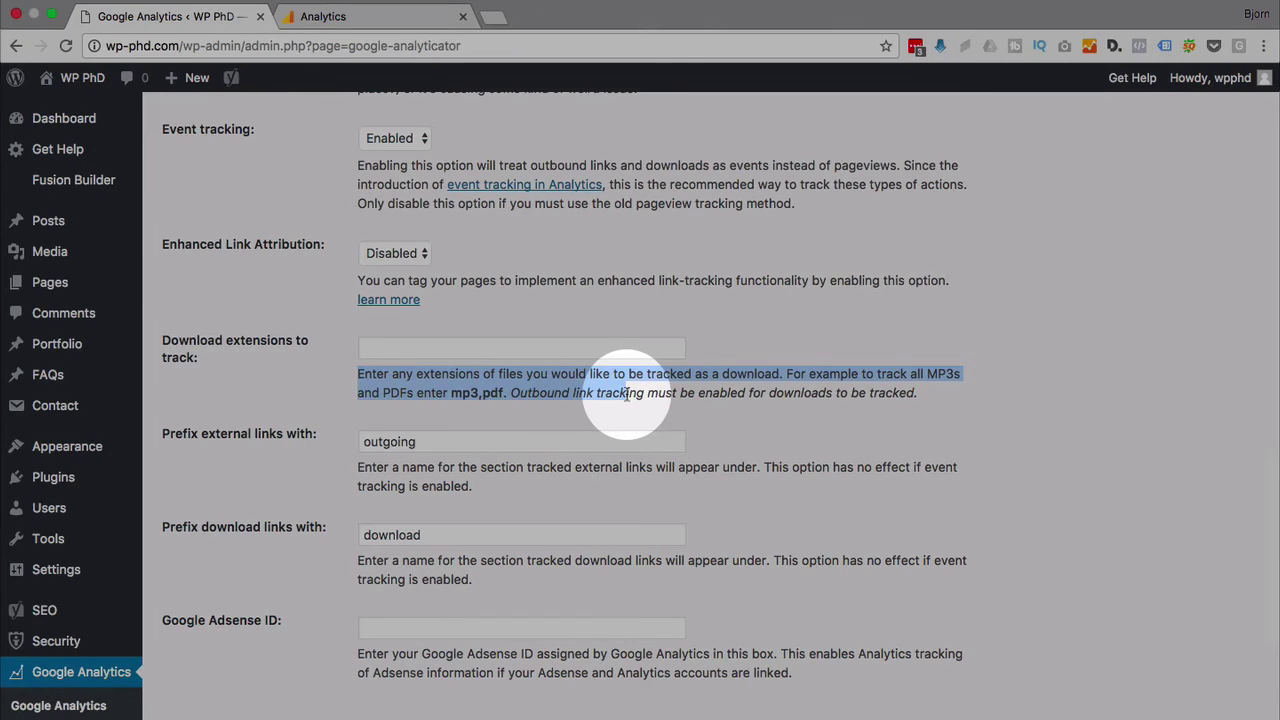
{"action": "left_click", "coordinate": [535, 390]}
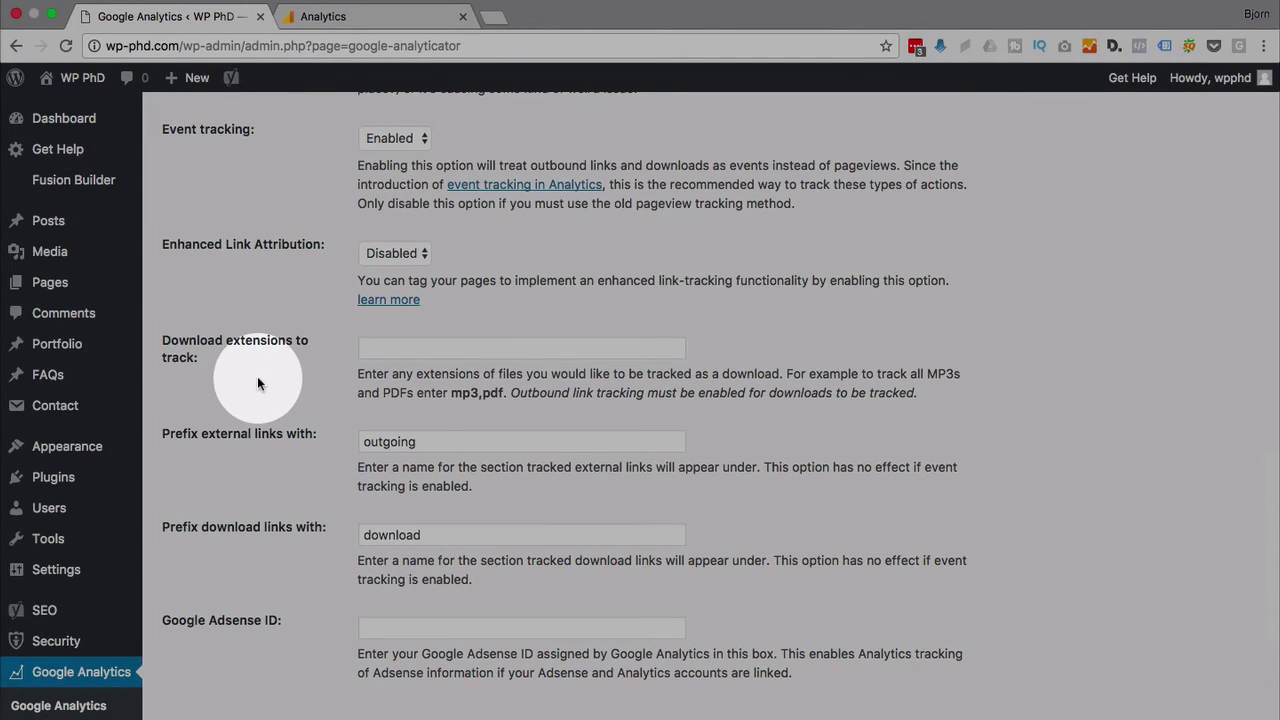
{"action": "scroll", "coordinate": [257, 383], "scroll_direction": "down", "scroll_amount": 5}
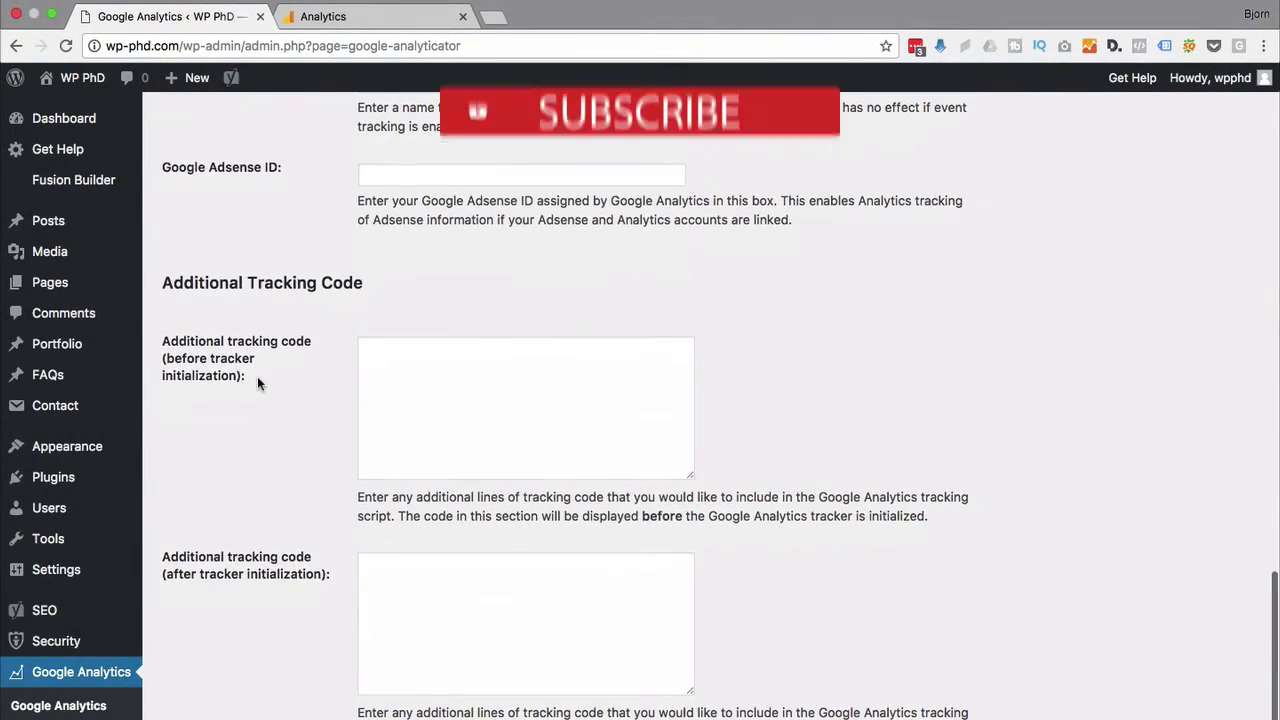
{"action": "scroll", "coordinate": [257, 376], "scroll_direction": "down", "scroll_amount": 3}
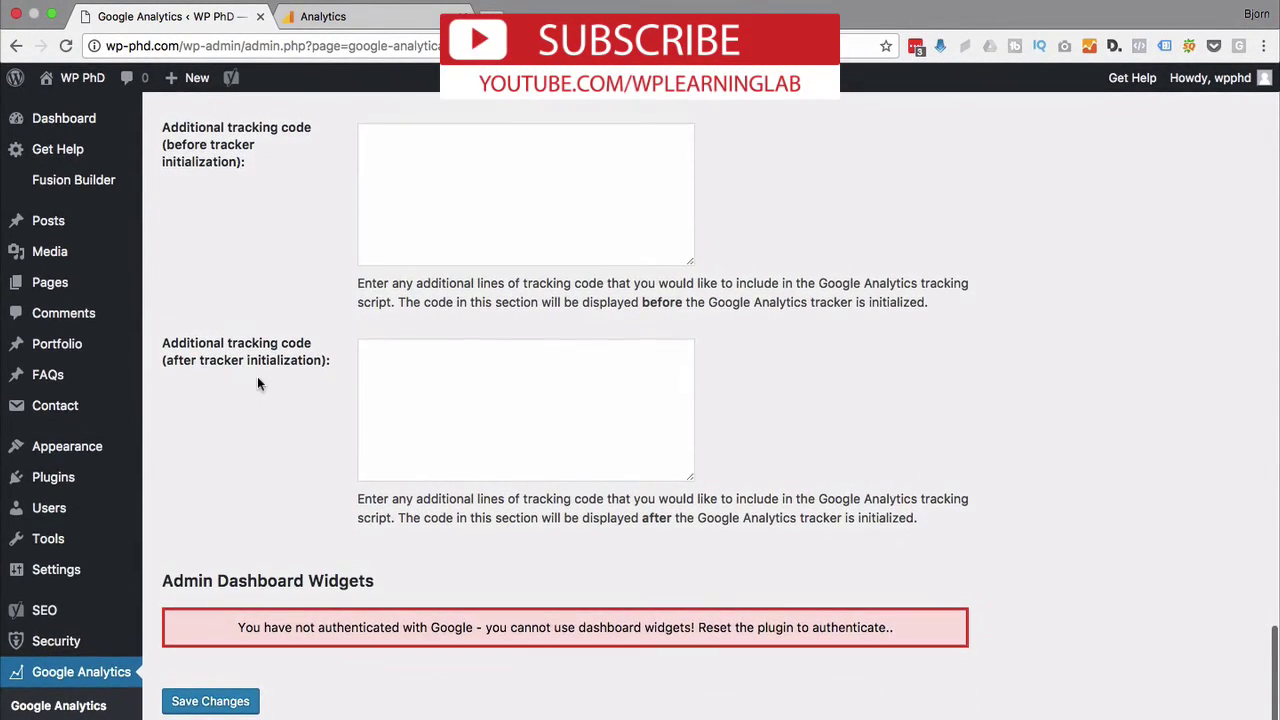
{"action": "left_click", "coordinate": [240, 697]}
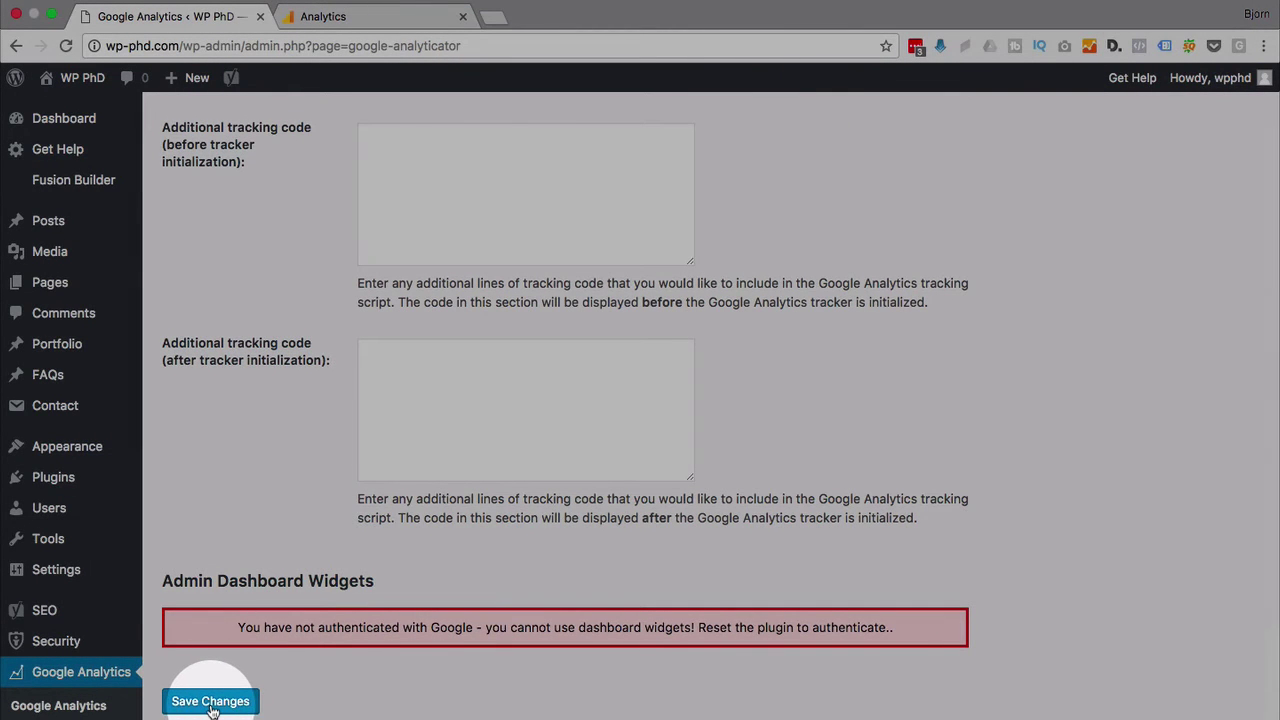
{"action": "left_click", "coordinate": [211, 704]}
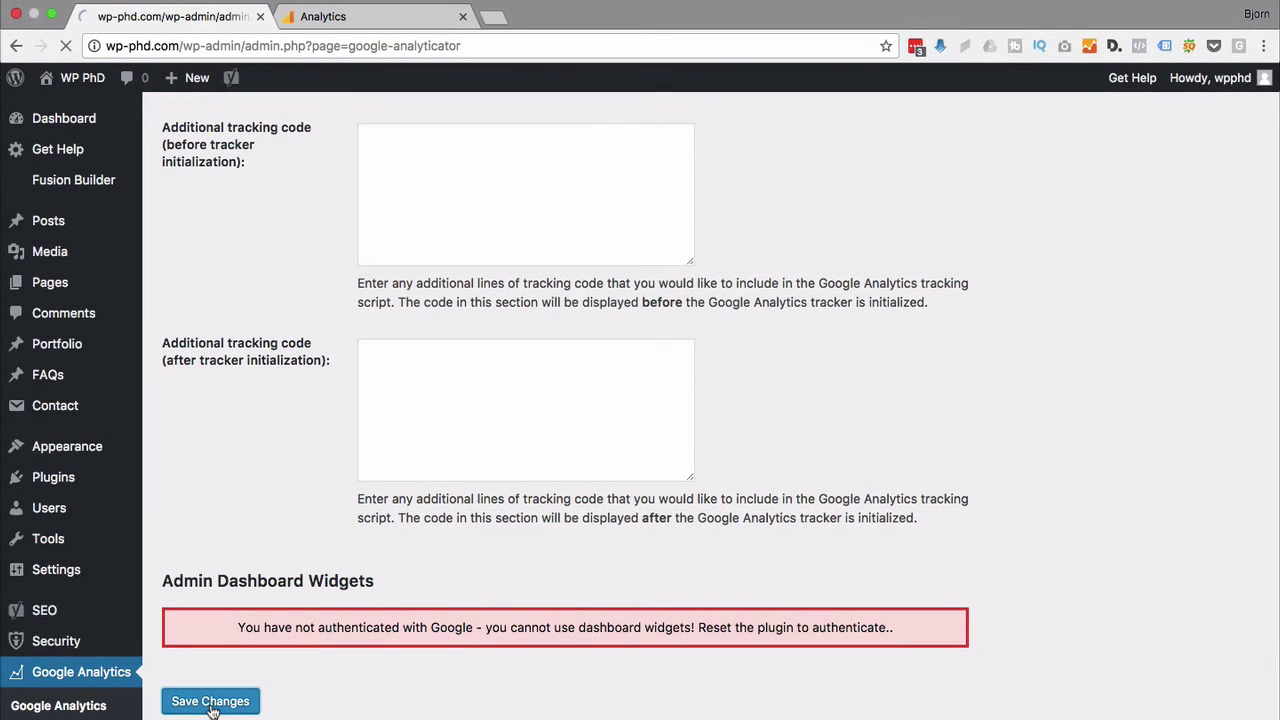
Step: Look over the saved plugin settings and read the authentication notice under Admin Dashboard Widgets
{"action": "scroll", "coordinate": [286, 487], "scroll_direction": "up", "scroll_amount": 2}
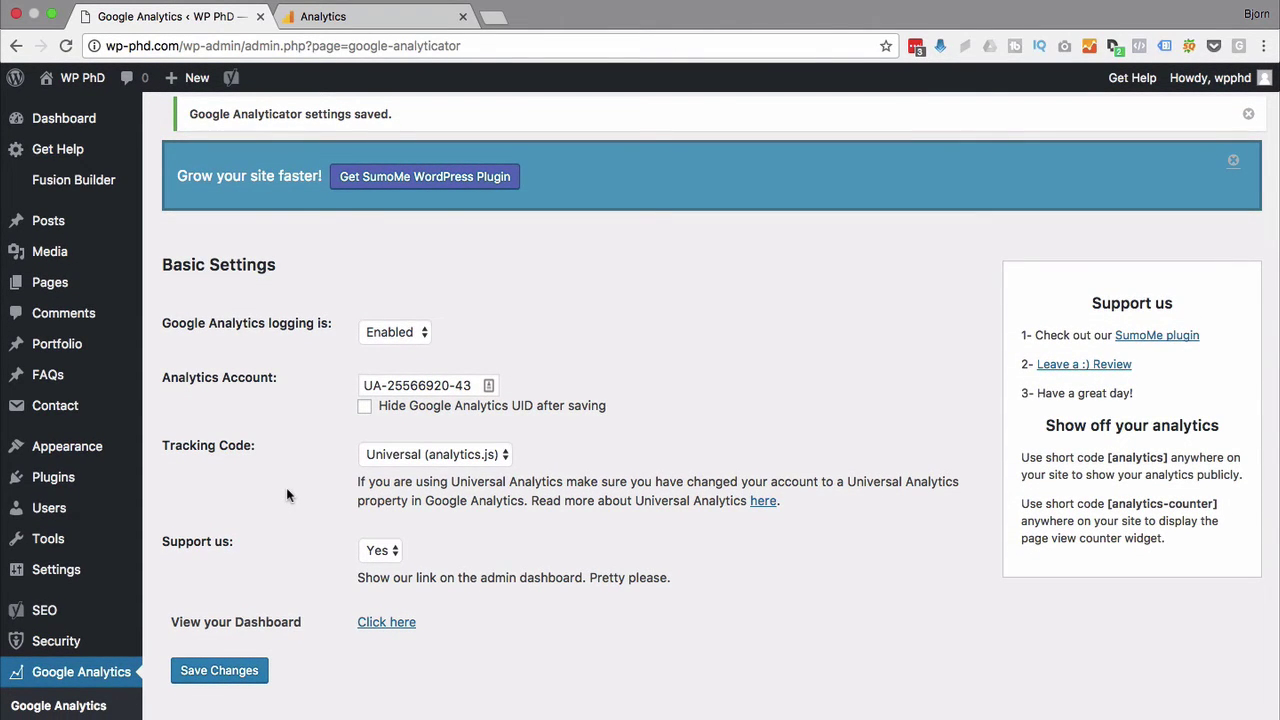
{"action": "scroll", "coordinate": [286, 494], "scroll_direction": "down", "scroll_amount": 15}
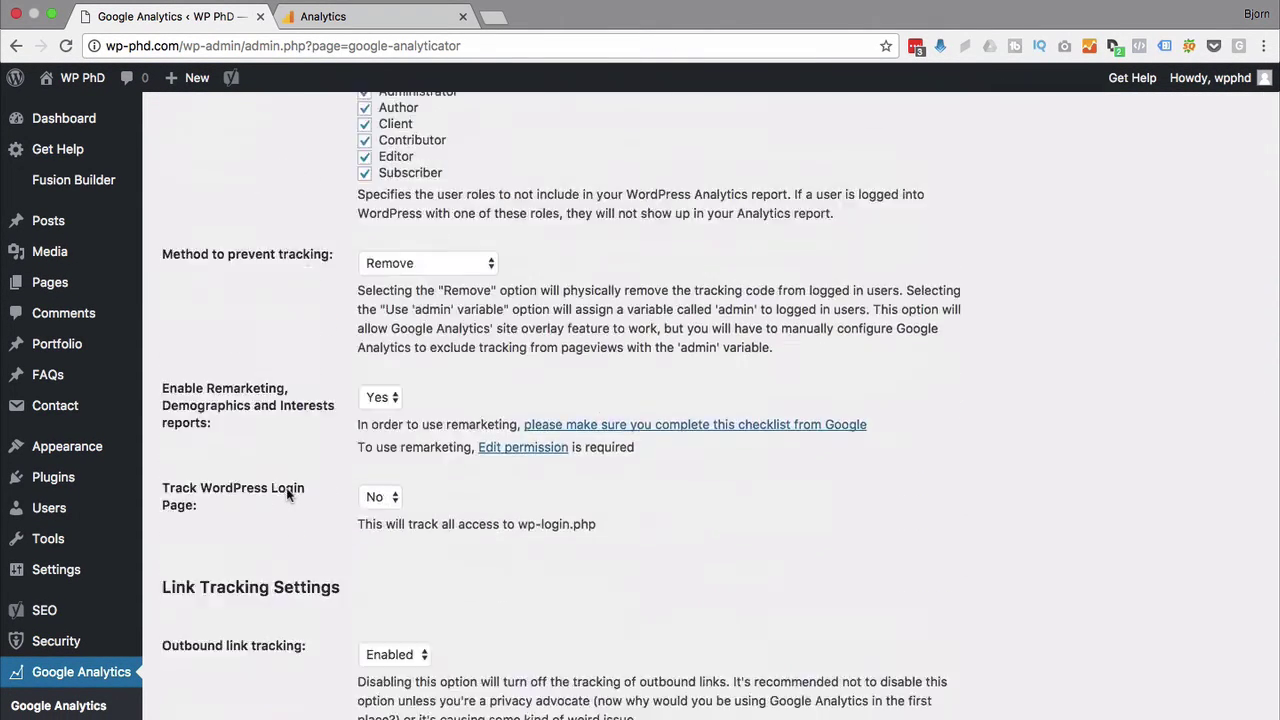
{"action": "scroll", "coordinate": [286, 487], "scroll_direction": "down", "scroll_amount": 10}
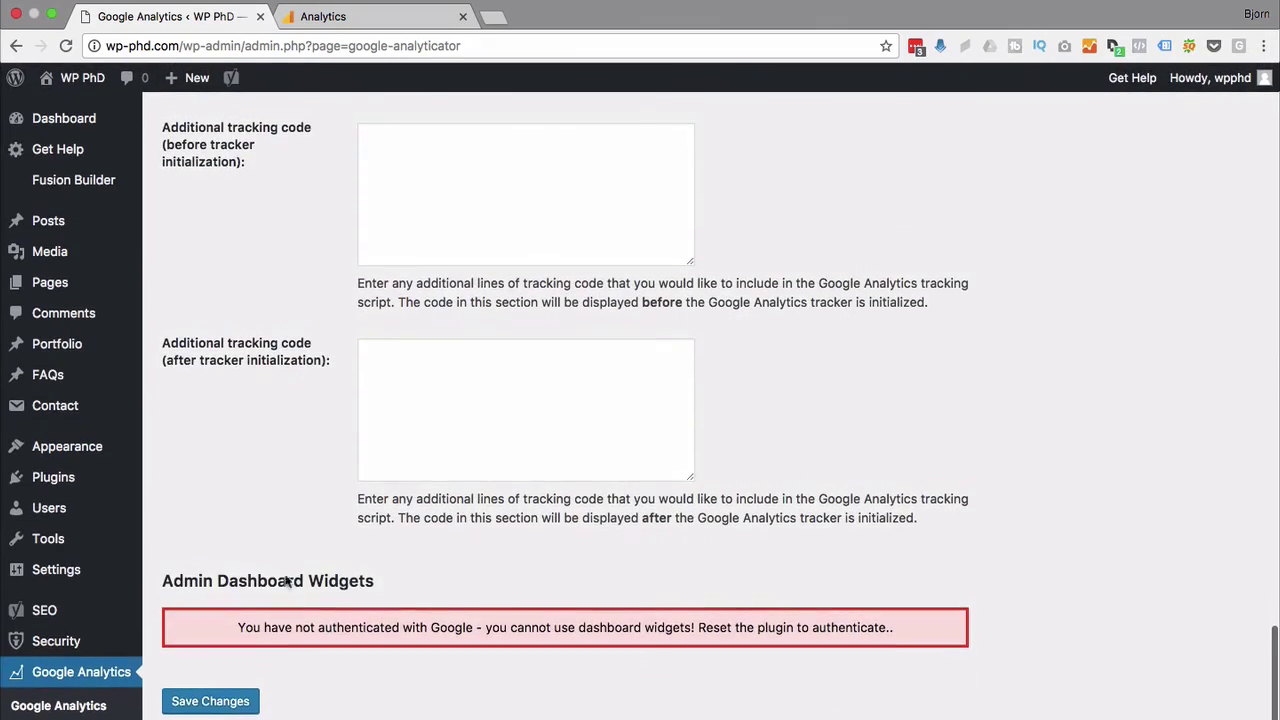
{"action": "left_click", "coordinate": [233, 633]}
{"action": "left_click_drag", "start_coordinate": [234, 636], "coordinate": [905, 628]}
{"action": "left_click", "coordinate": [831, 598]}
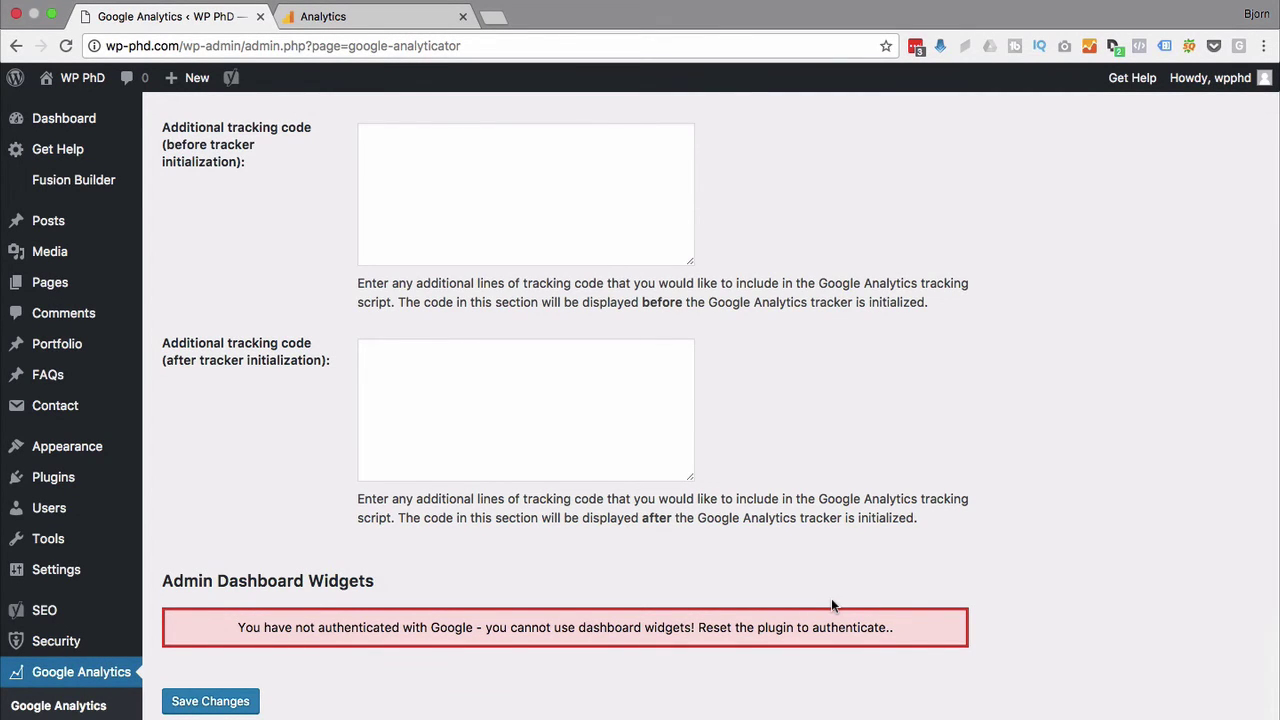
{"action": "left_click_drag", "start_coordinate": [893, 628], "coordinate": [245, 635]}
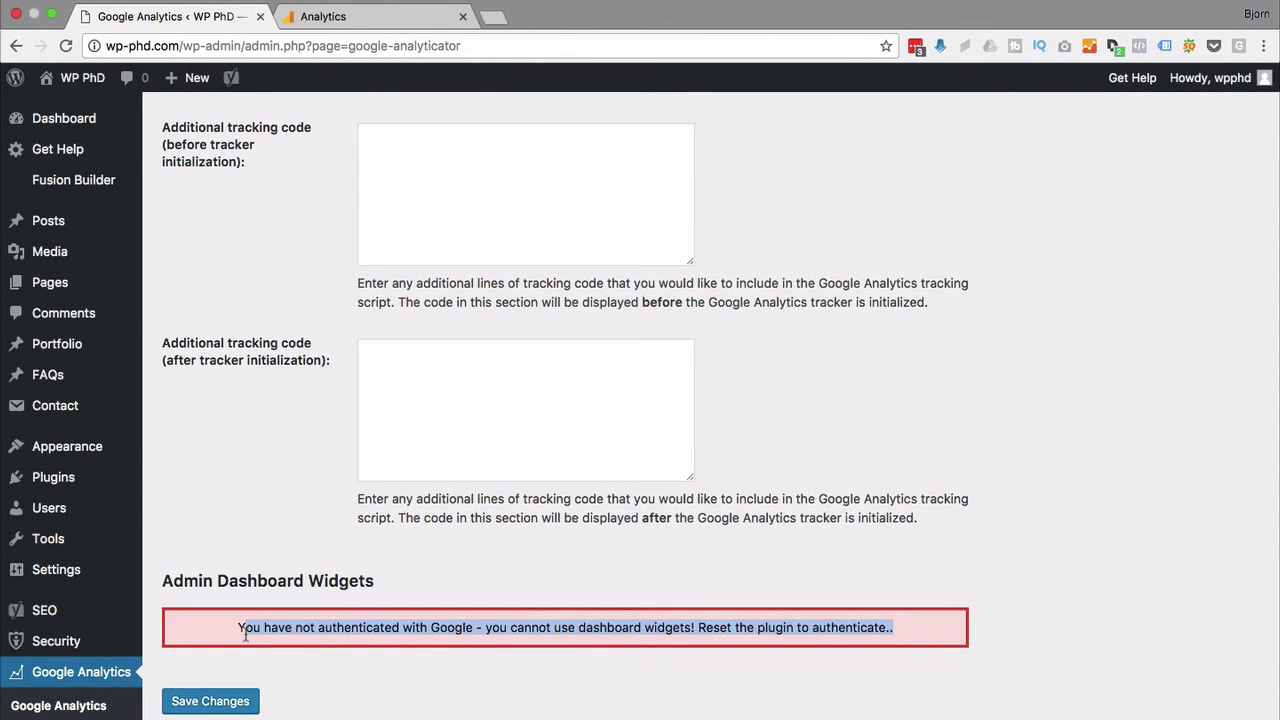
{"action": "left_click", "coordinate": [455, 668]}
Step: Deauthorize and reset Google Analyticator, and examine the Google Authentication Code field and the option to continue without authentication
{"action": "left_click_drag", "start_coordinate": [454, 570], "coordinate": [364, 677]}
{"action": "scroll", "coordinate": [364, 677], "scroll_direction": "up", "scroll_amount": 1}
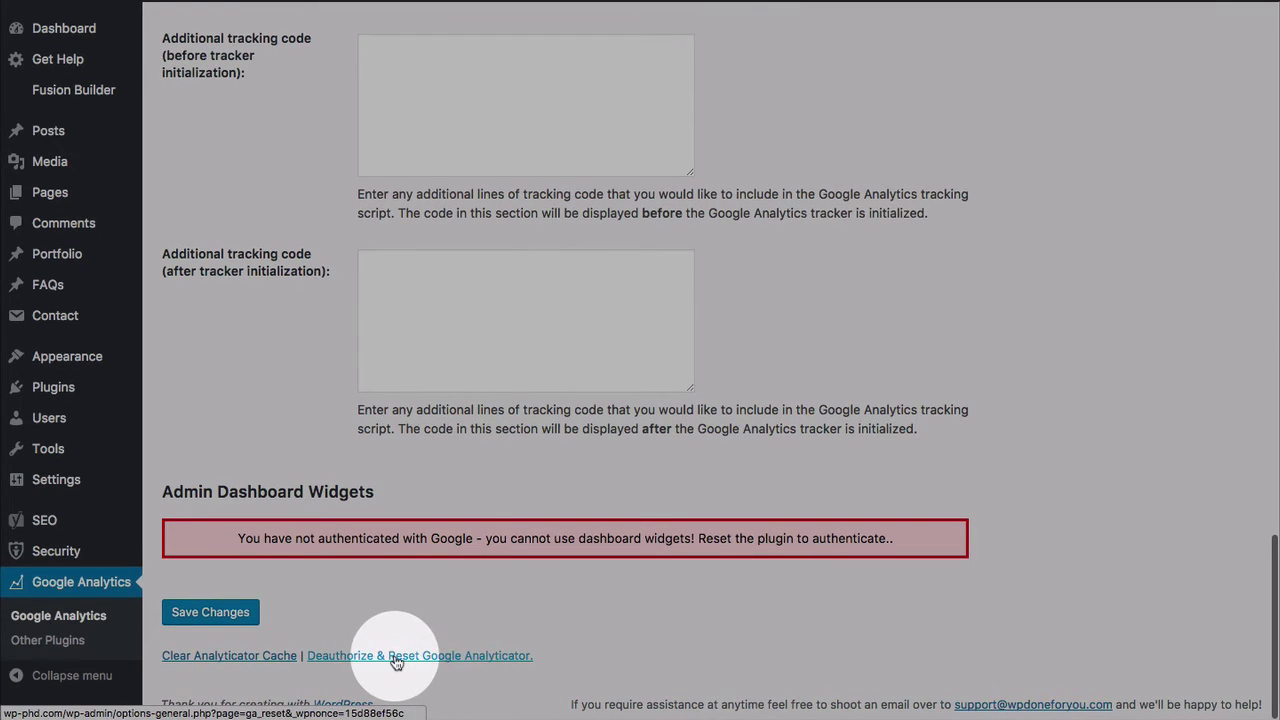
{"action": "left_click", "coordinate": [400, 657]}
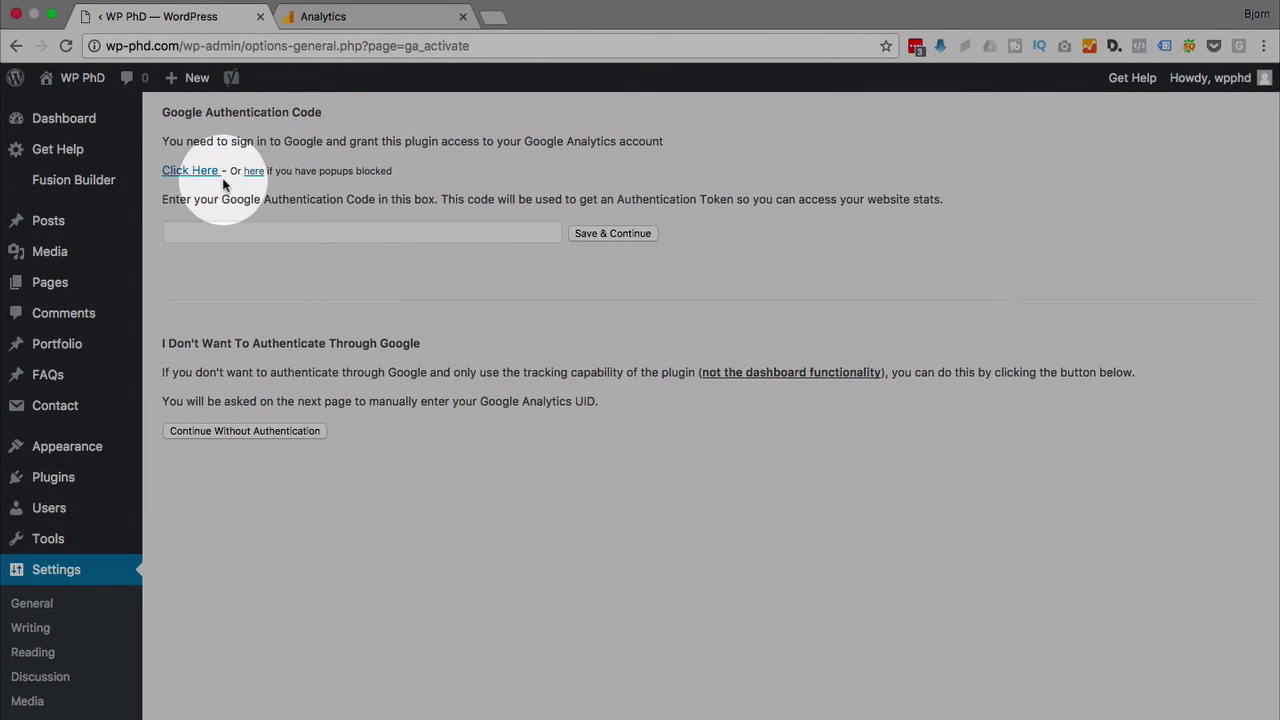
{"action": "left_click", "coordinate": [213, 231]}
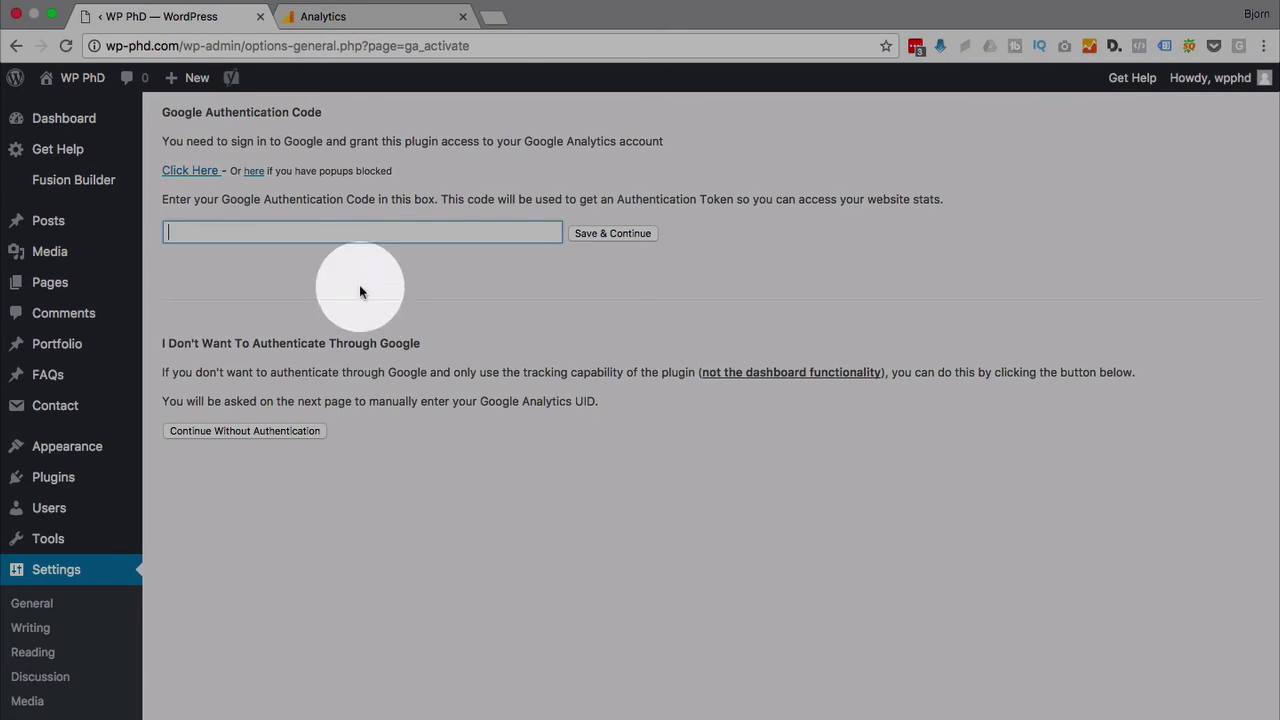
{"action": "scroll", "coordinate": [340, 345], "scroll_direction": "down", "scroll_amount": 2}
{"action": "scroll", "coordinate": [343, 362], "scroll_direction": "up", "scroll_amount": 2}
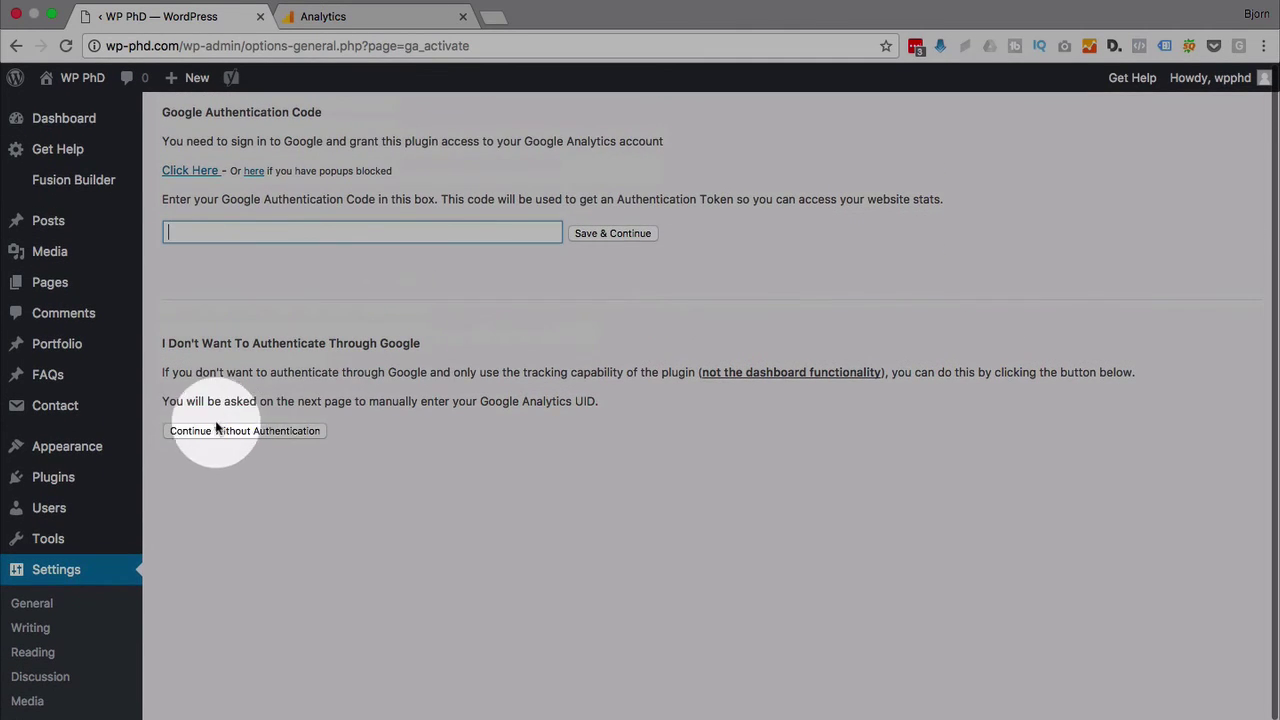